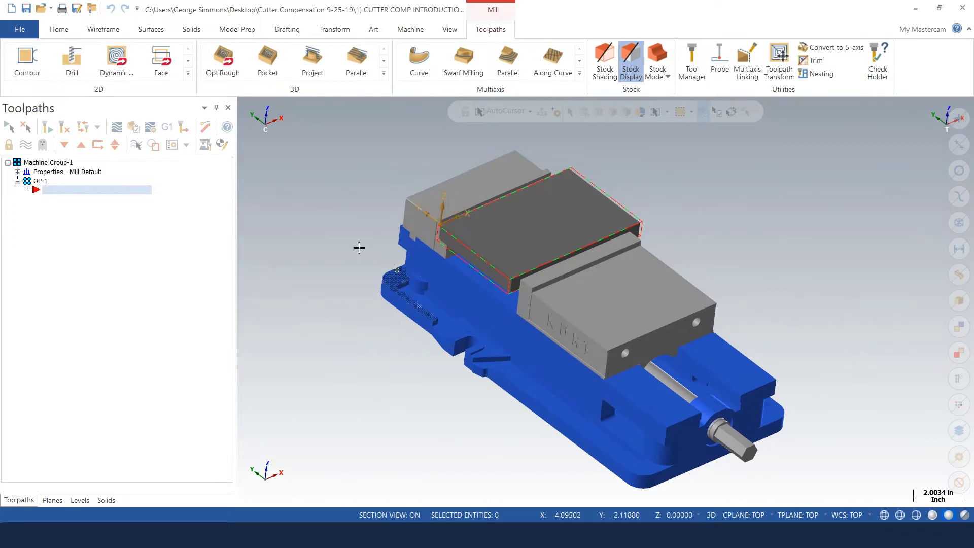
{"action": "key", "text": "alt+7"}
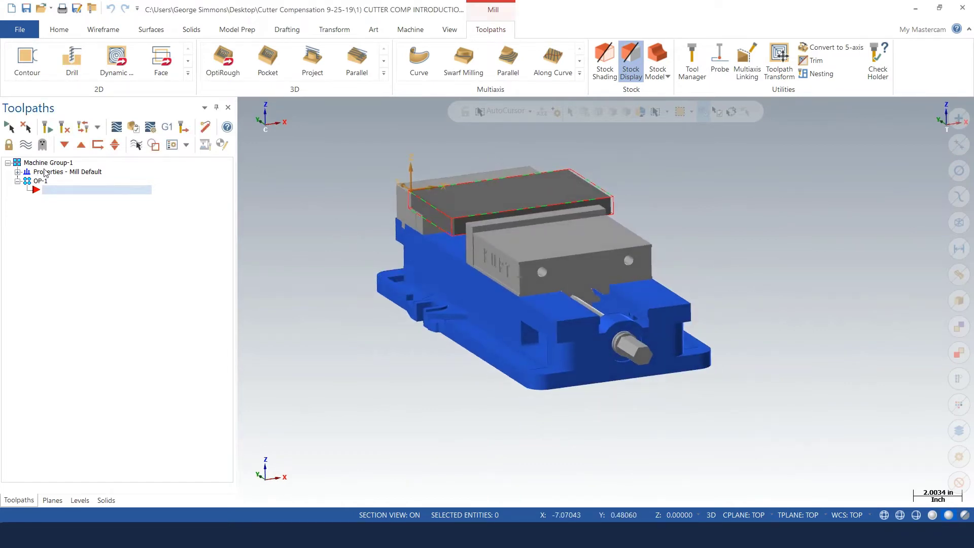
{"action": "left_click", "coordinate": [18, 172]}
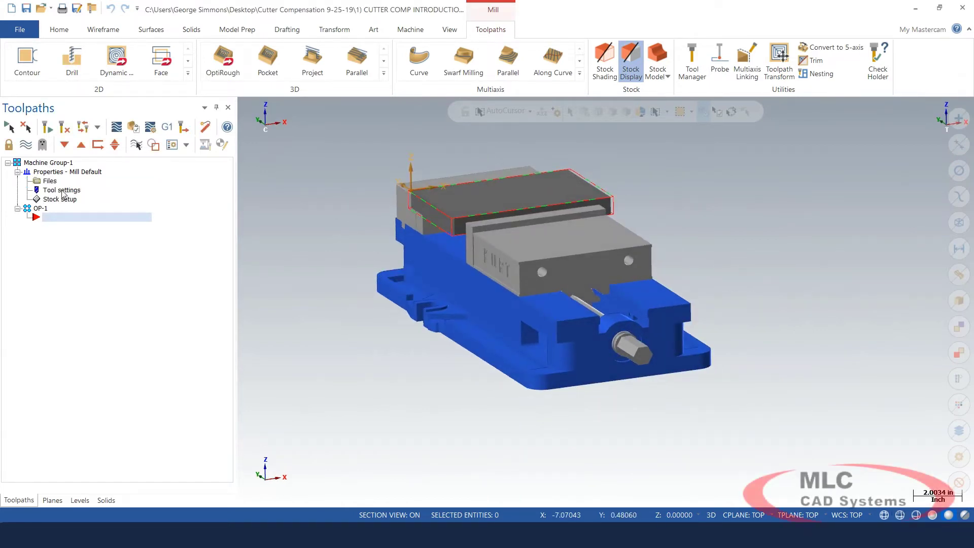
{"action": "scroll", "coordinate": [312, 224], "scroll_direction": "up", "scroll_amount": 5}
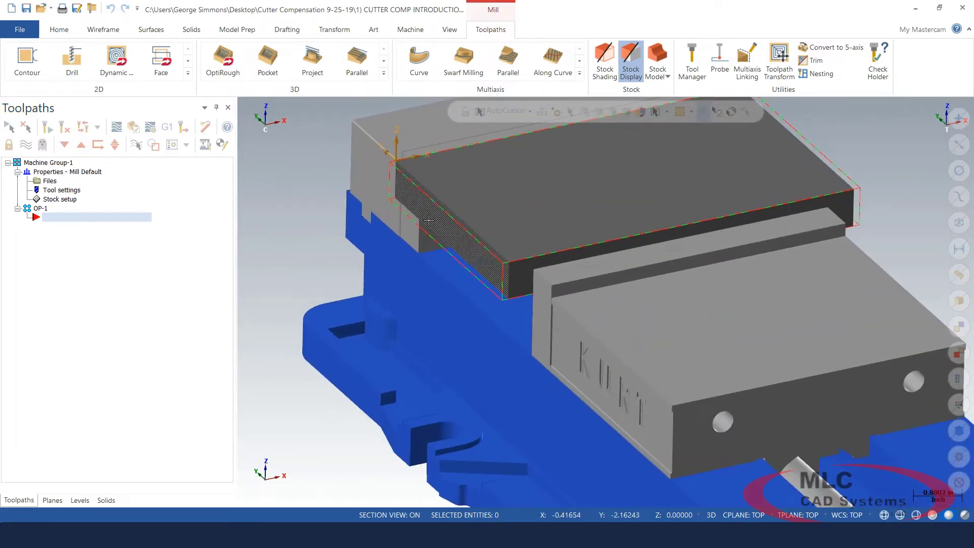
{"action": "scroll", "coordinate": [304, 215], "scroll_direction": "down", "scroll_amount": 1}
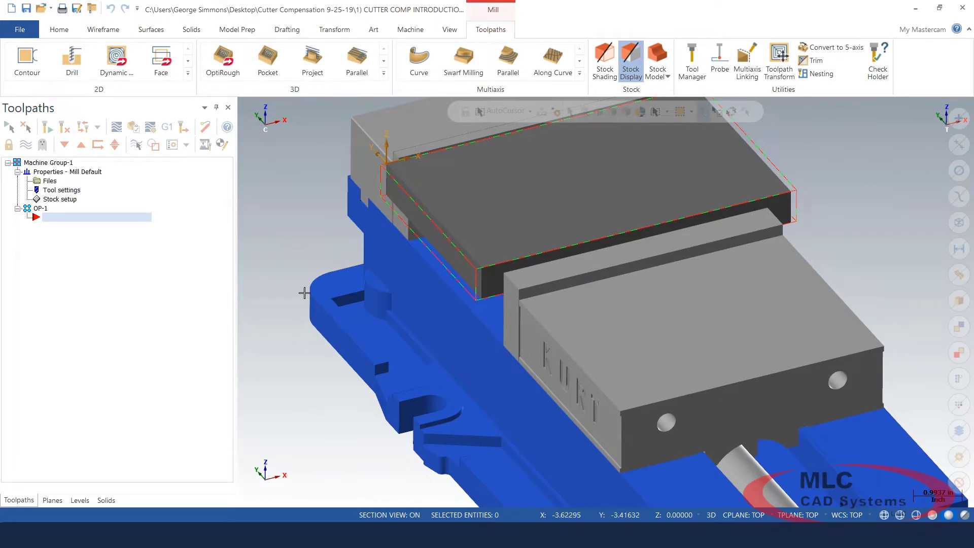
{"action": "scroll", "coordinate": [638, 266], "scroll_direction": "down", "scroll_amount": 2}
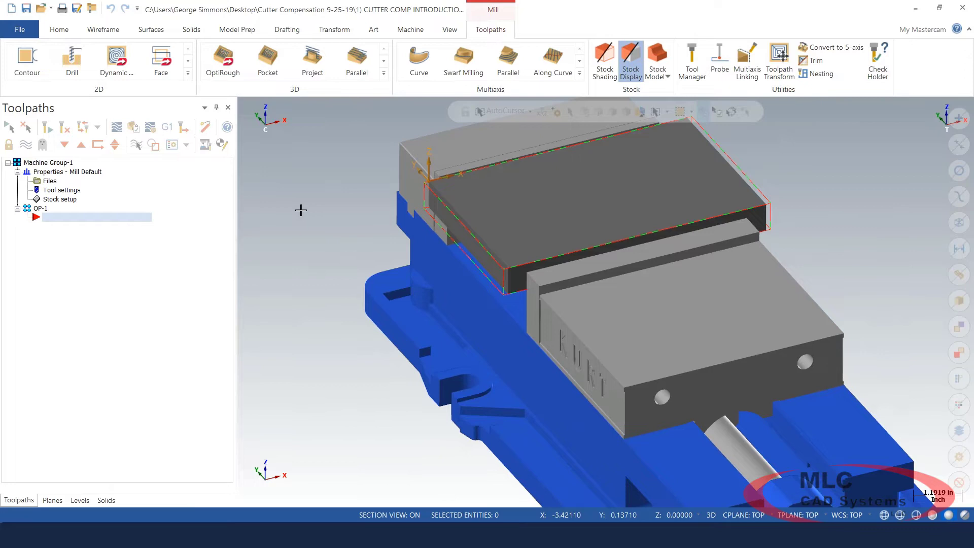
{"action": "left_click", "coordinate": [18, 172]}
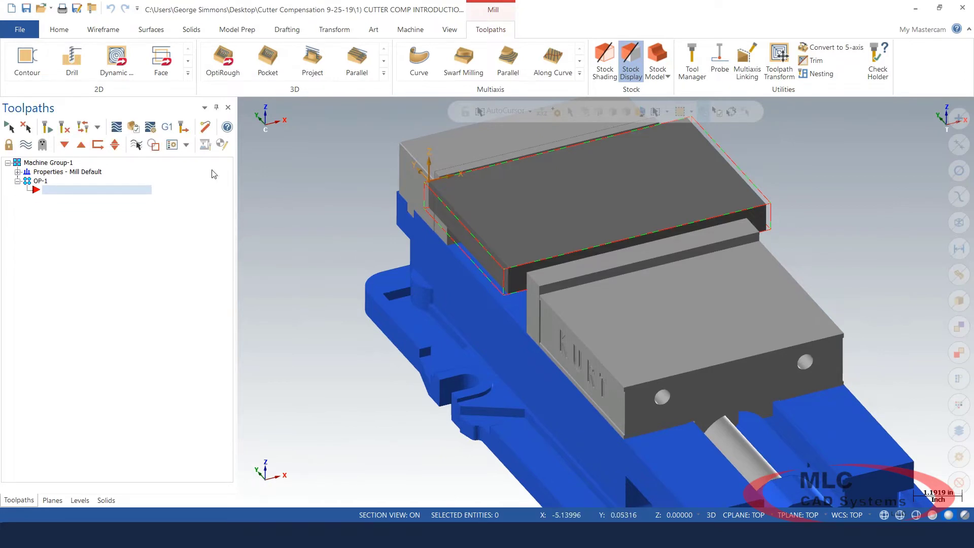
Step: Start a Contour toolpath and chain the block's lower short edge overhanging the vise, using solid edge selection
{"action": "left_click", "coordinate": [29, 65]}
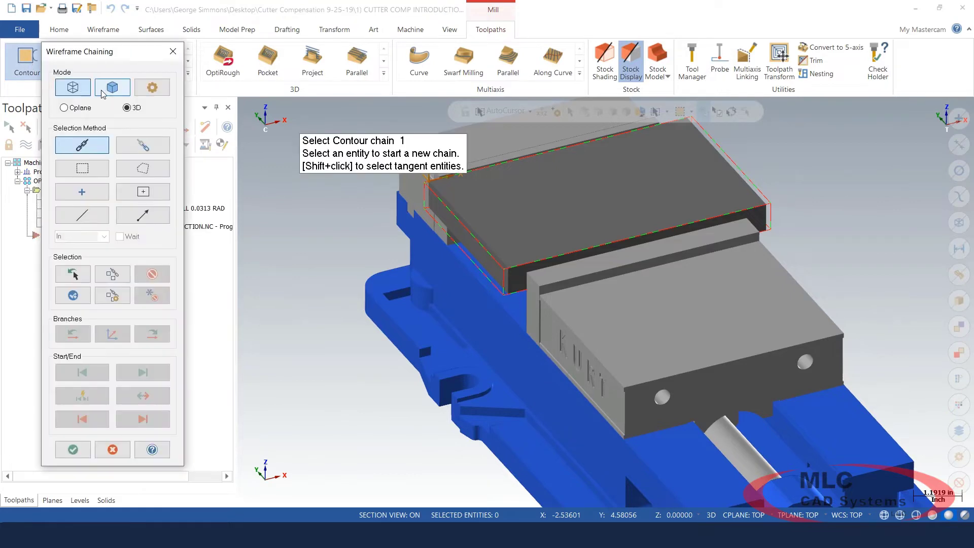
{"action": "left_click", "coordinate": [116, 89]}
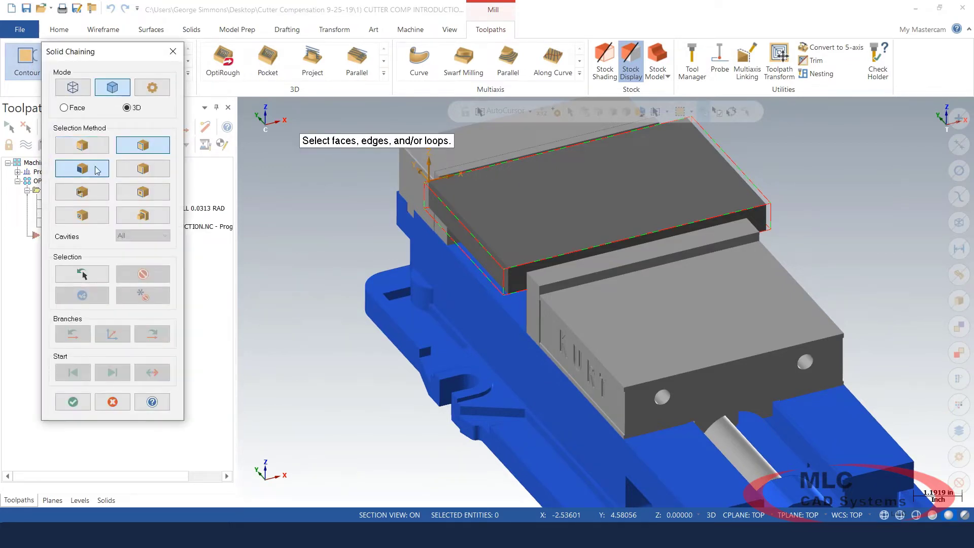
{"action": "left_click", "coordinate": [89, 148]}
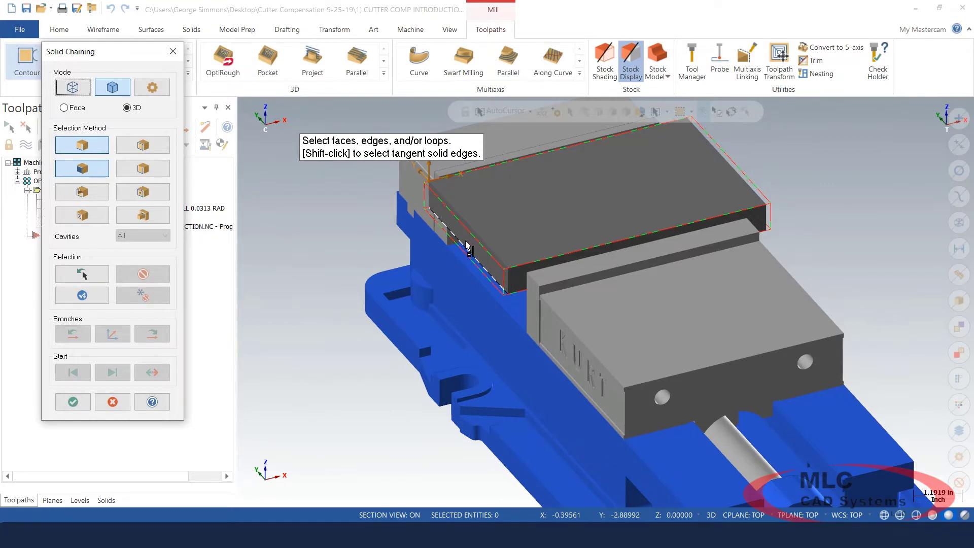
{"action": "left_click", "coordinate": [488, 273]}
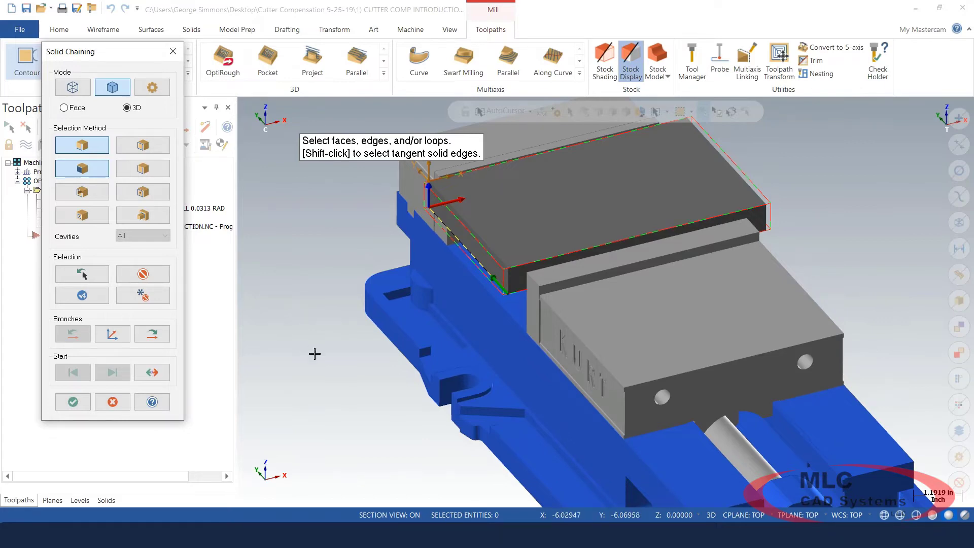
{"action": "left_click", "coordinate": [74, 401]}
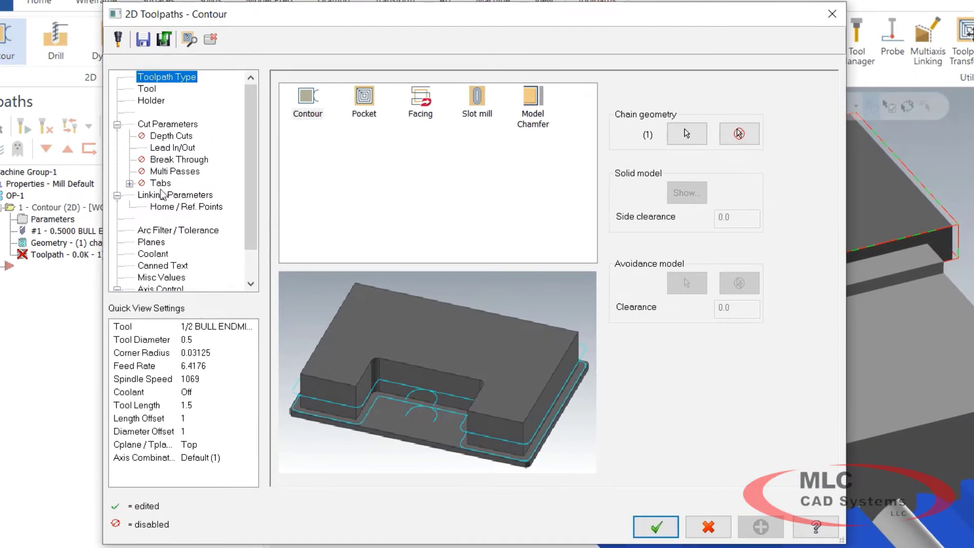
Step: Review the contour's tool definition and set the compensation type in the cut parameters to Computer
{"action": "left_click", "coordinate": [150, 89]}
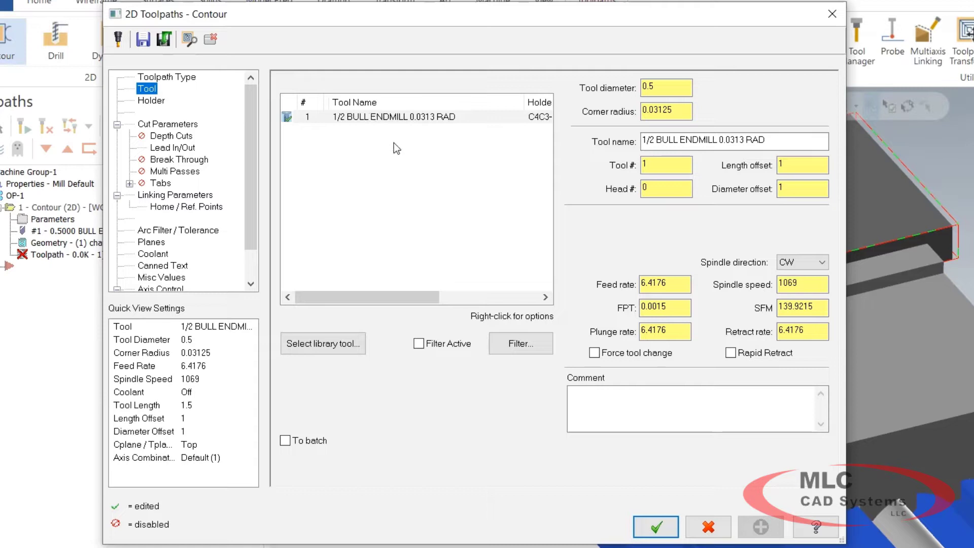
{"action": "left_click", "coordinate": [164, 124]}
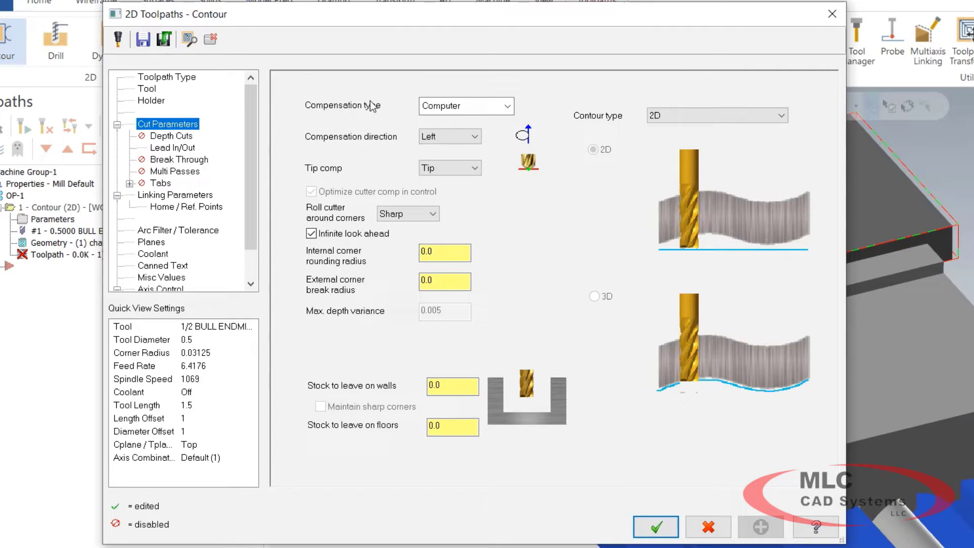
{"action": "left_click", "coordinate": [507, 106]}
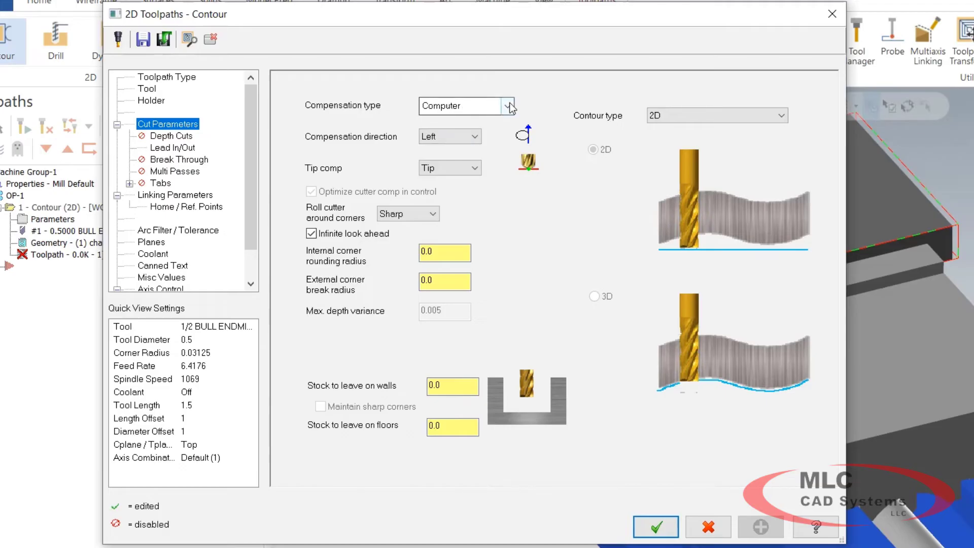
{"action": "left_click", "coordinate": [507, 105]}
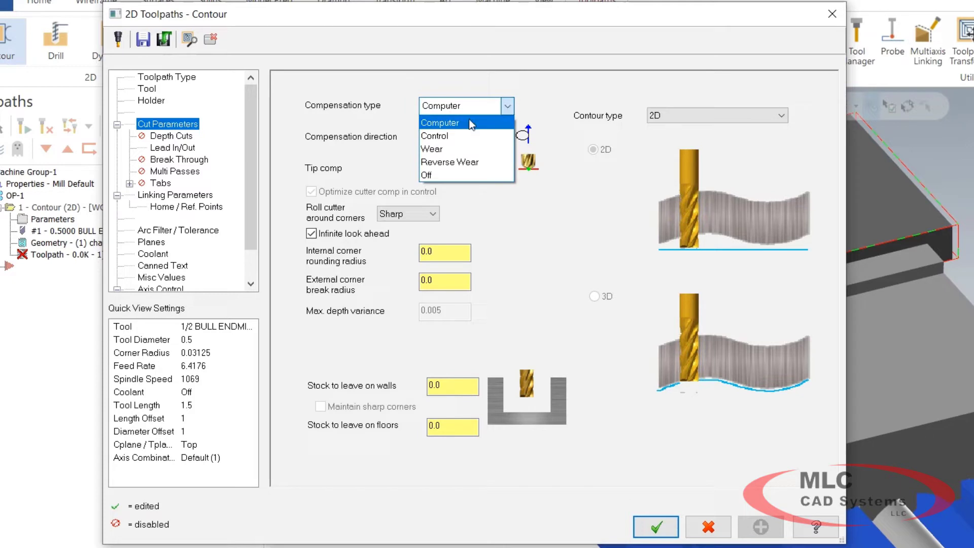
{"action": "left_click", "coordinate": [452, 123]}
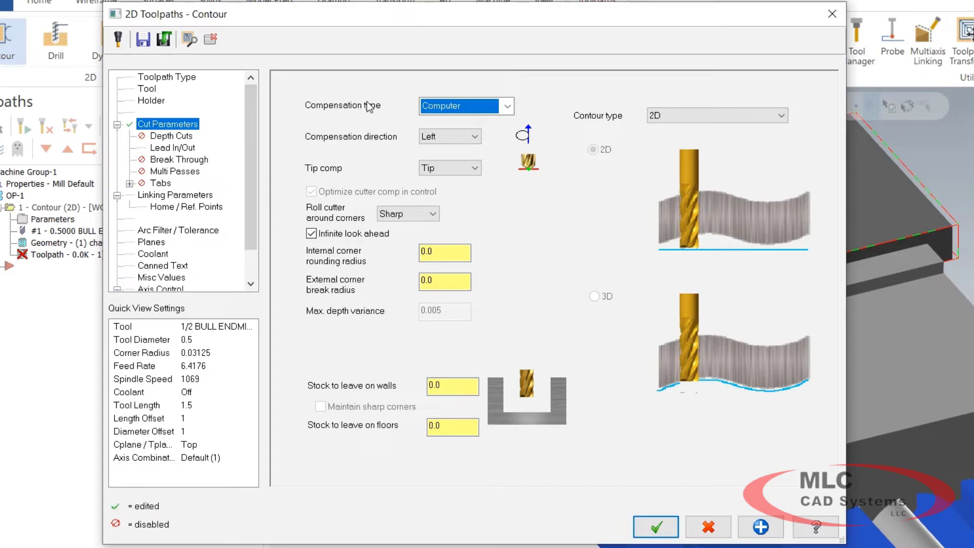
Step: Review the entry and exit line lengths in the lead in/out settings and set the entry arc sweep to 90.0
{"action": "left_click", "coordinate": [177, 150]}
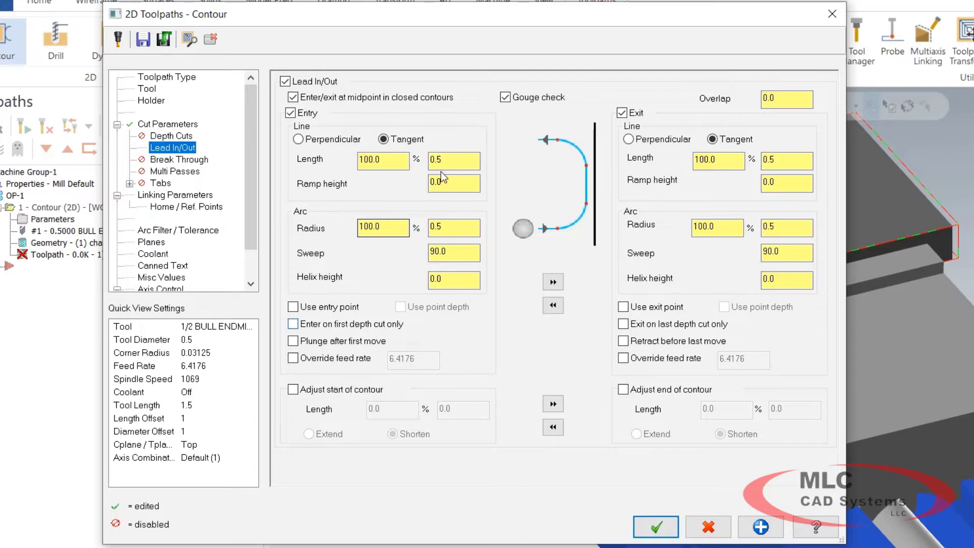
{"action": "left_click_drag", "start_coordinate": [442, 160], "coordinate": [424, 162]}
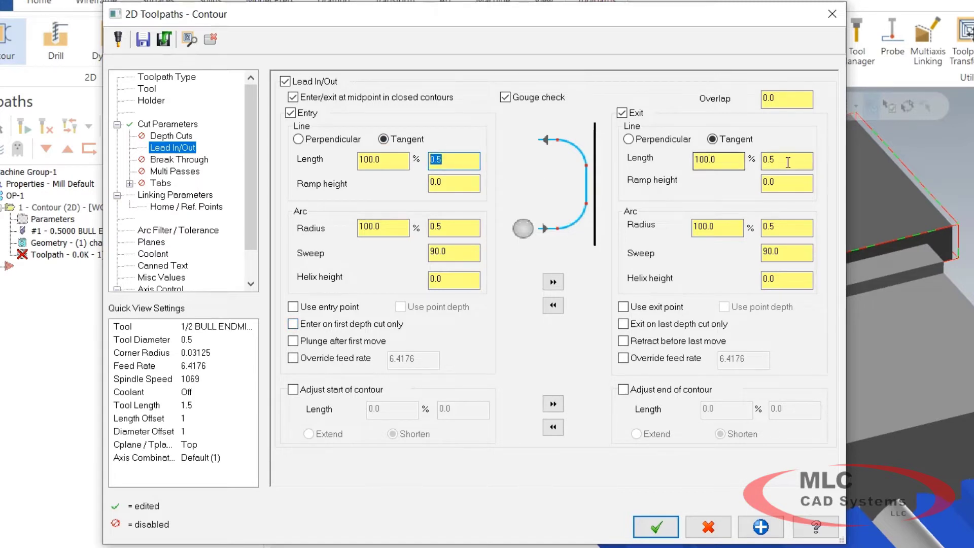
{"action": "double_click", "coordinate": [806, 164]}
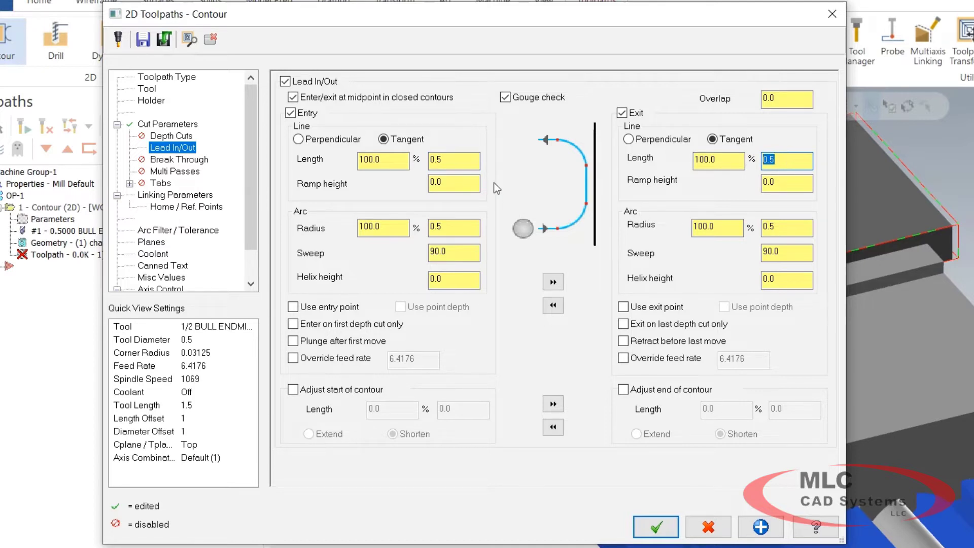
{"action": "left_click", "coordinate": [450, 161]}
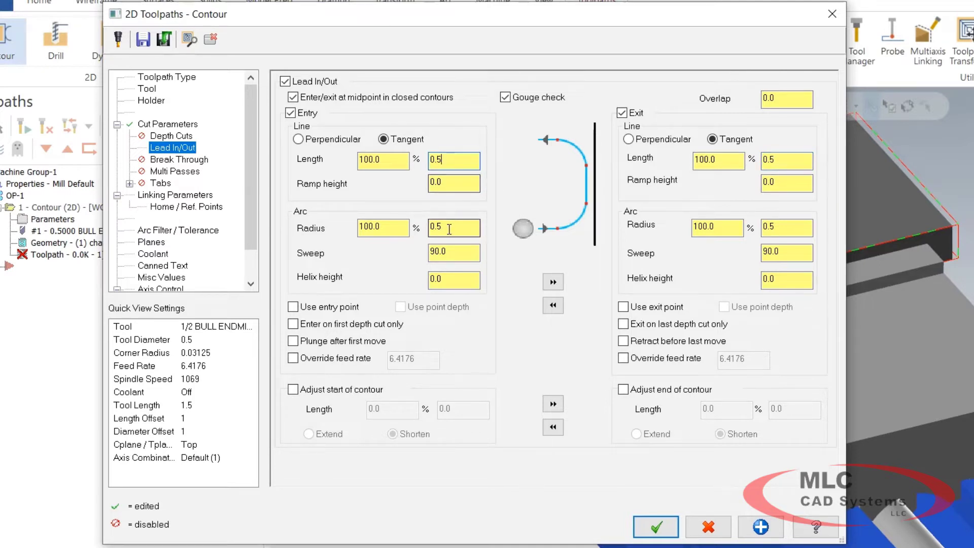
{"action": "key", "text": "Tab"}
{"action": "key", "text": "Tab"}
{"action": "key", "text": "Tab"}
{"action": "key", "text": "Tab"}
{"action": "type", "text": "90.0"}
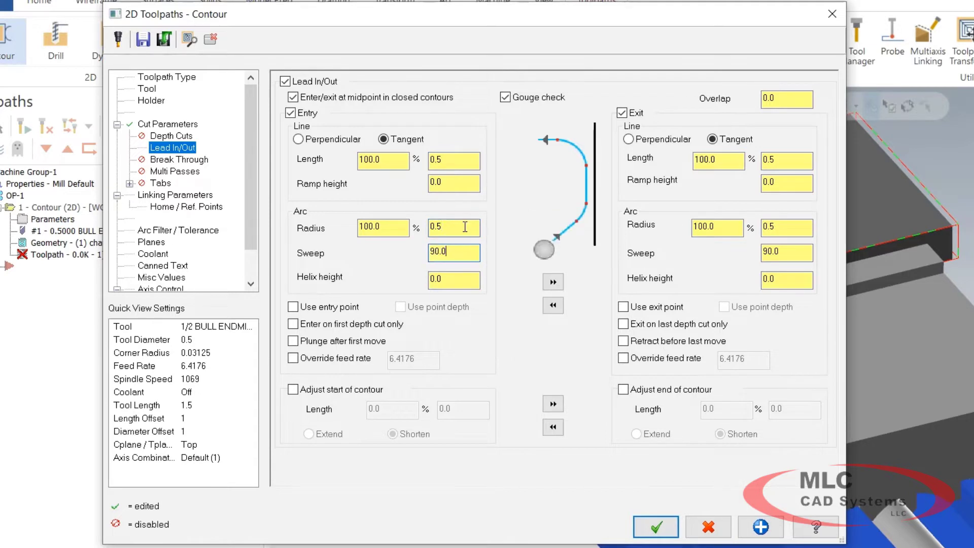
{"action": "left_click", "coordinate": [464, 226]}
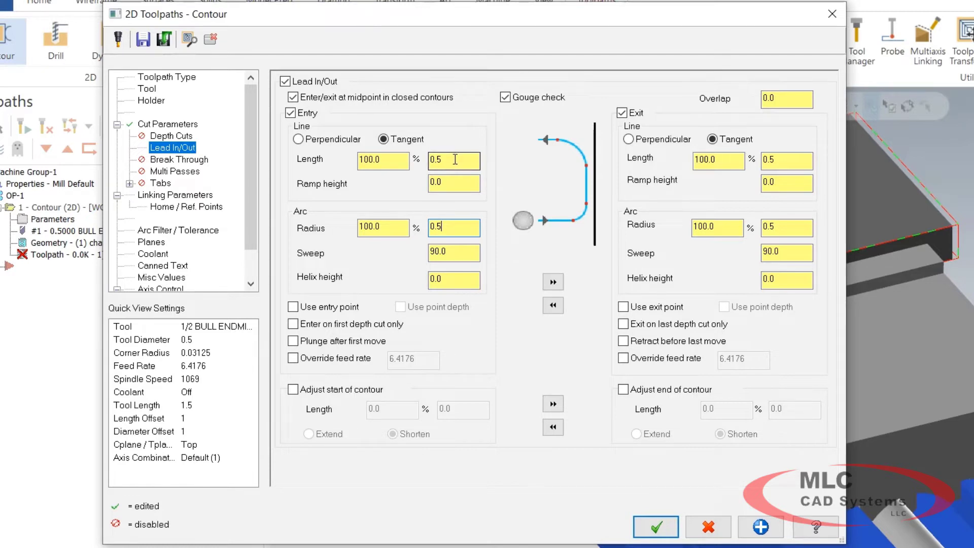
Step: Set the incremental feed plane to 0.1 in the linking parameters and generate the contour toolpath
{"action": "left_click", "coordinate": [184, 196]}
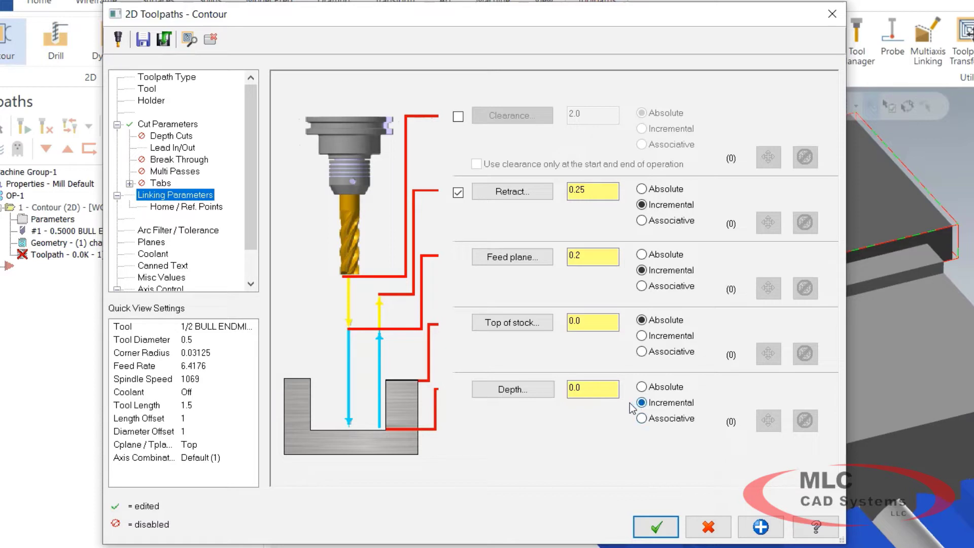
{"action": "left_click", "coordinate": [598, 392]}
{"action": "double_click", "coordinate": [590, 256]}
{"action": "key", "text": "BackSpace"}
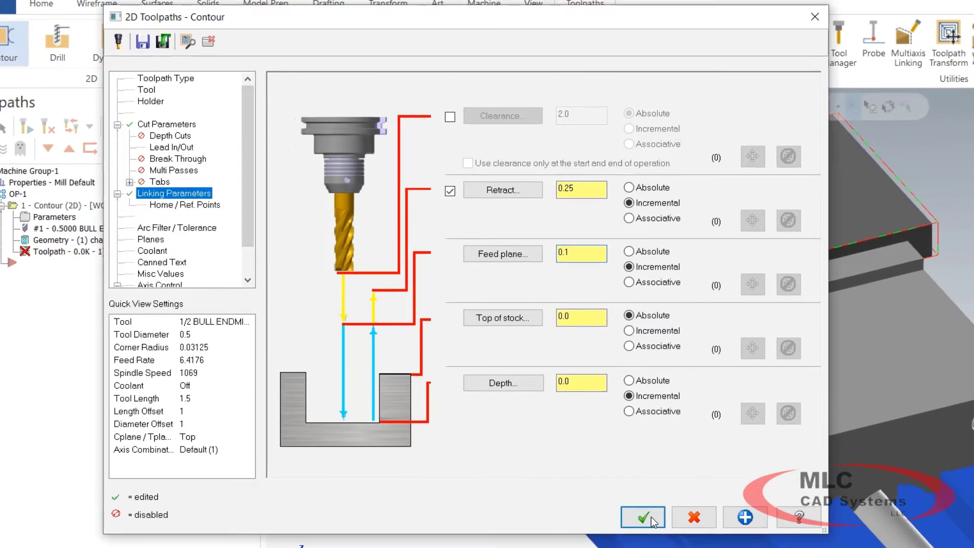
{"action": "left_click", "coordinate": [654, 526]}
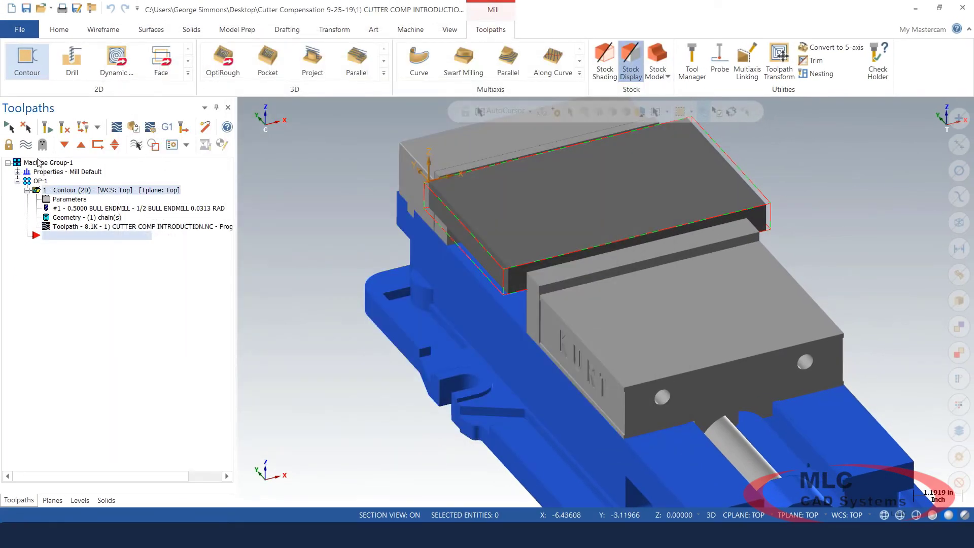
Step: Display the contour toolpath on the model and examine its lead-in and lead-out moves beside the vise
{"action": "left_click", "coordinate": [26, 145]}
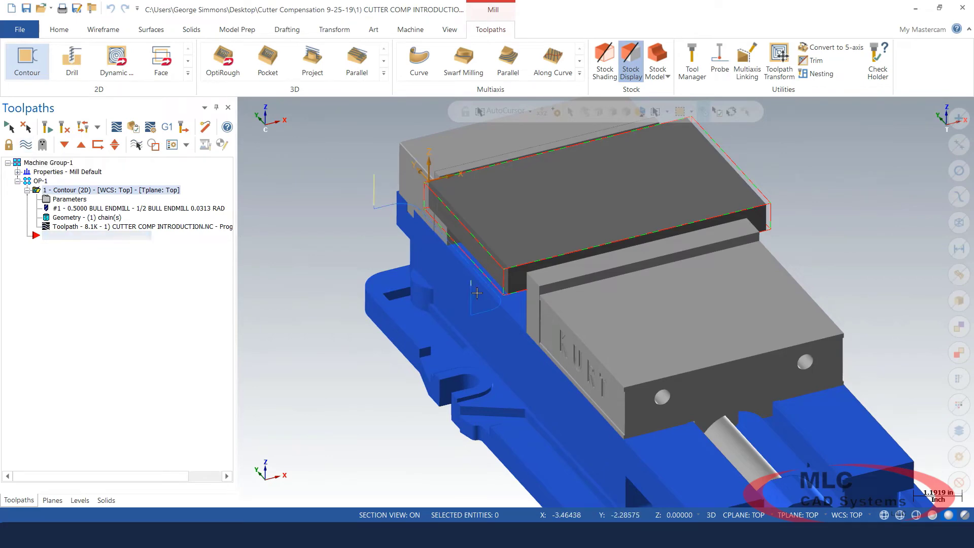
{"action": "middle_click_drag", "start_coordinate": [443, 300], "coordinate": [379, 284]}
{"action": "scroll", "coordinate": [379, 283], "scroll_direction": "up", "scroll_amount": 2}
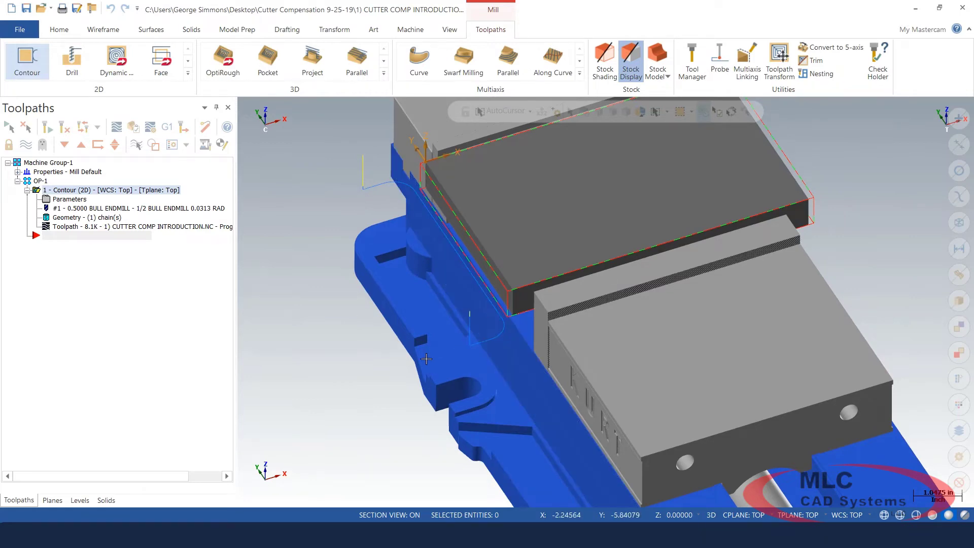
{"action": "scroll", "coordinate": [418, 315], "scroll_direction": "up", "scroll_amount": 1}
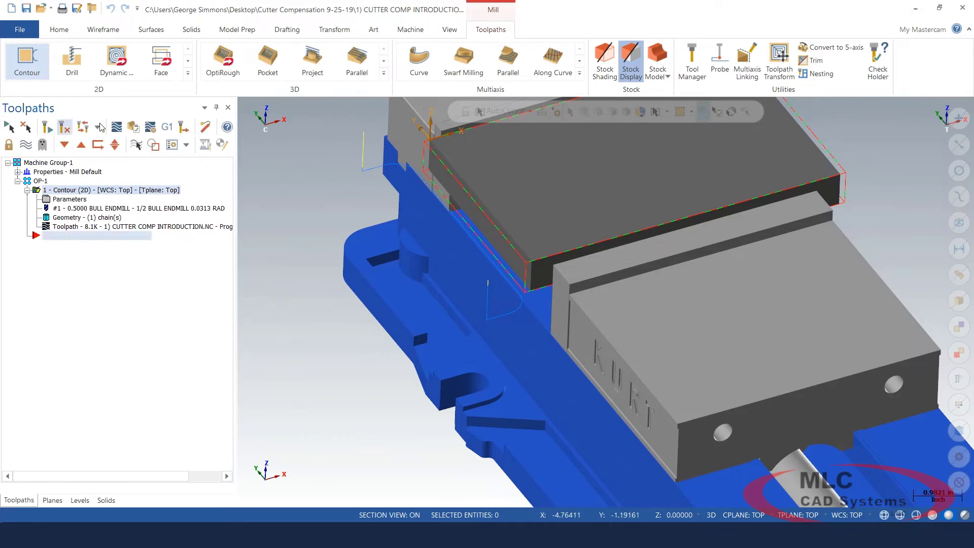
Step: Backplot the contour toolpath with the tool and holder shown, examining the cutter's position and coordinates along the block's edge
{"action": "key", "text": "alt+t"}
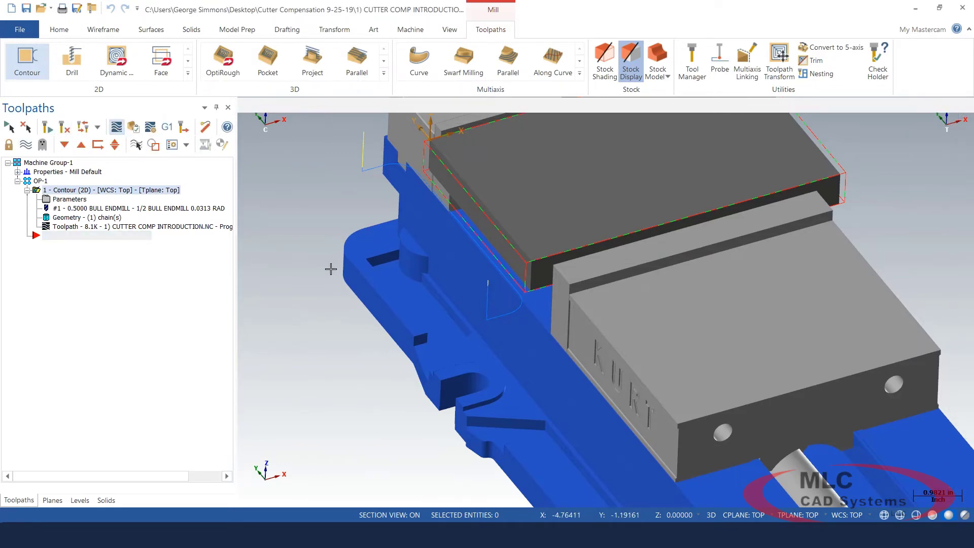
{"action": "scroll", "coordinate": [346, 319], "scroll_direction": "down", "scroll_amount": 2}
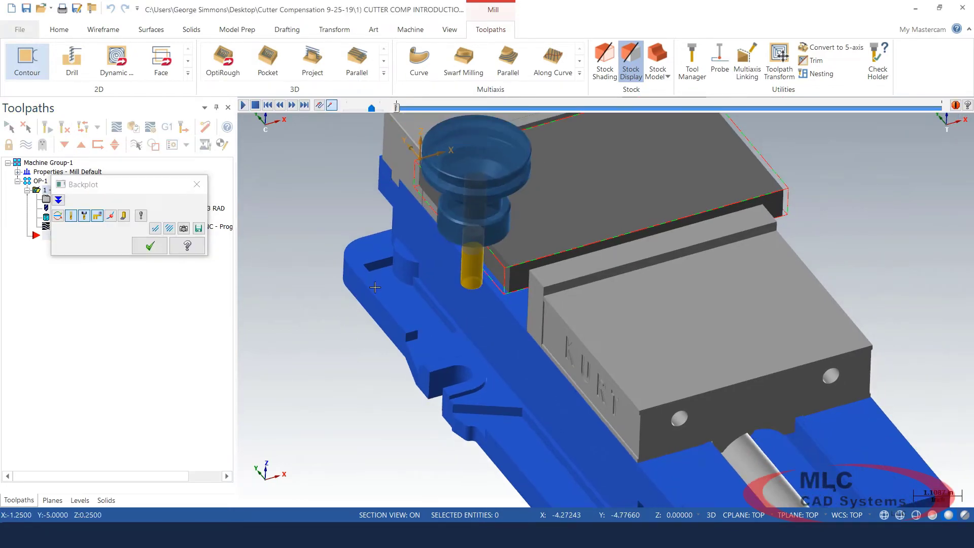
{"action": "middle_click_drag", "start_coordinate": [346, 320], "coordinate": [321, 311]}
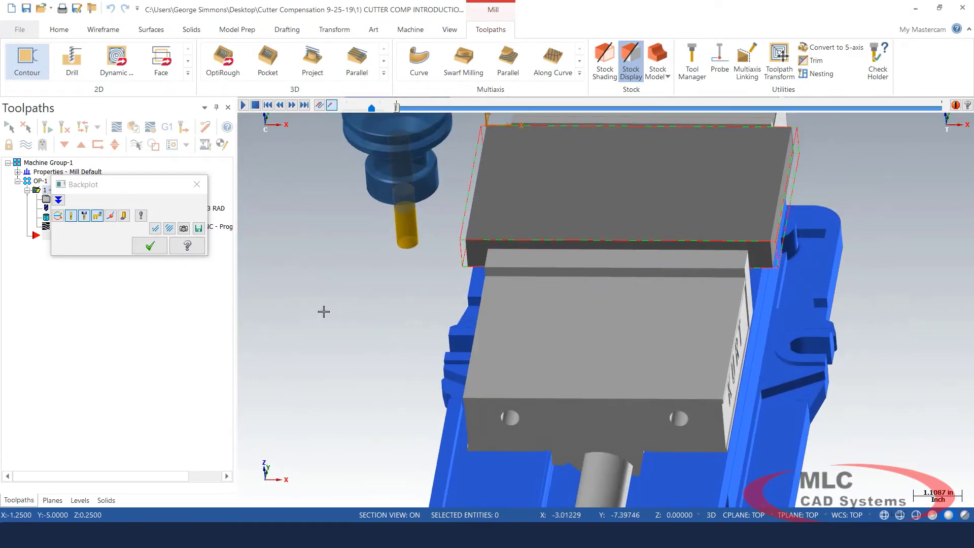
{"action": "scroll", "coordinate": [437, 223], "scroll_direction": "up", "scroll_amount": 2}
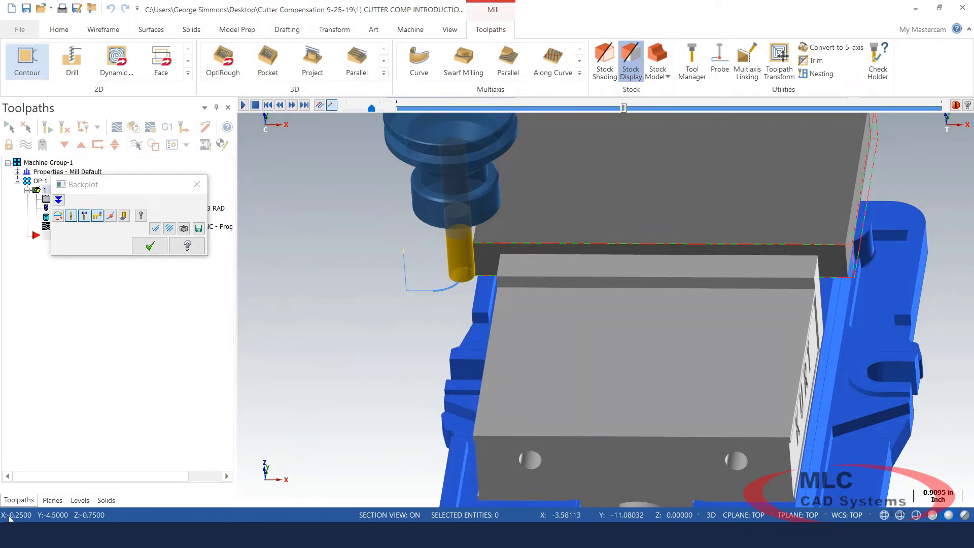
{"action": "middle_click_drag", "start_coordinate": [349, 387], "coordinate": [467, 230]}
{"action": "scroll", "coordinate": [467, 230], "scroll_direction": "up", "scroll_amount": 5}
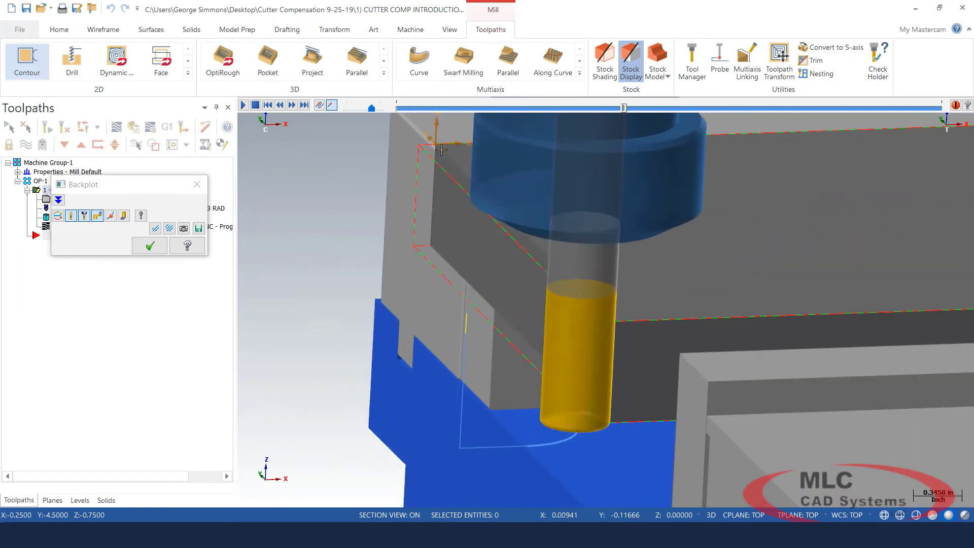
{"action": "middle_click_drag", "start_coordinate": [551, 392], "coordinate": [612, 323]}
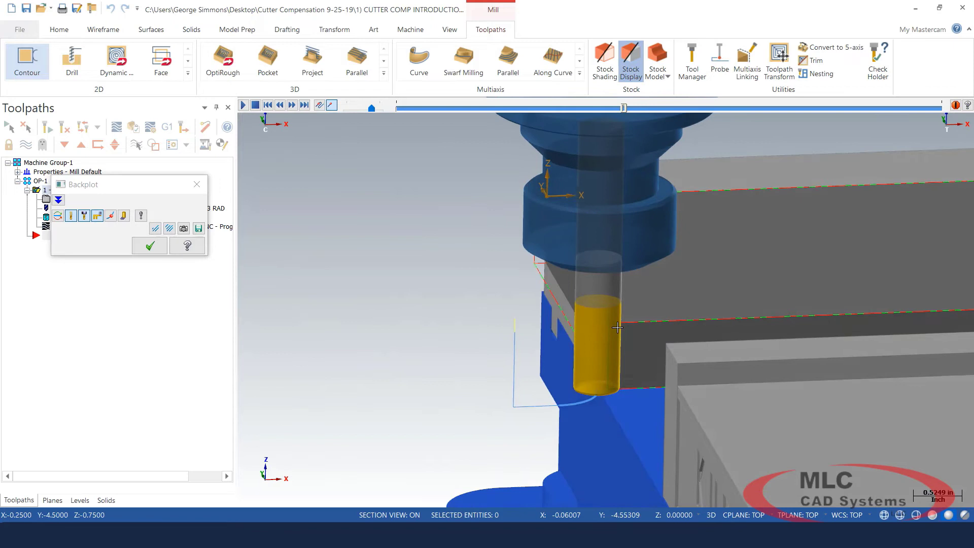
{"action": "scroll", "coordinate": [539, 355], "scroll_direction": "down", "scroll_amount": 1}
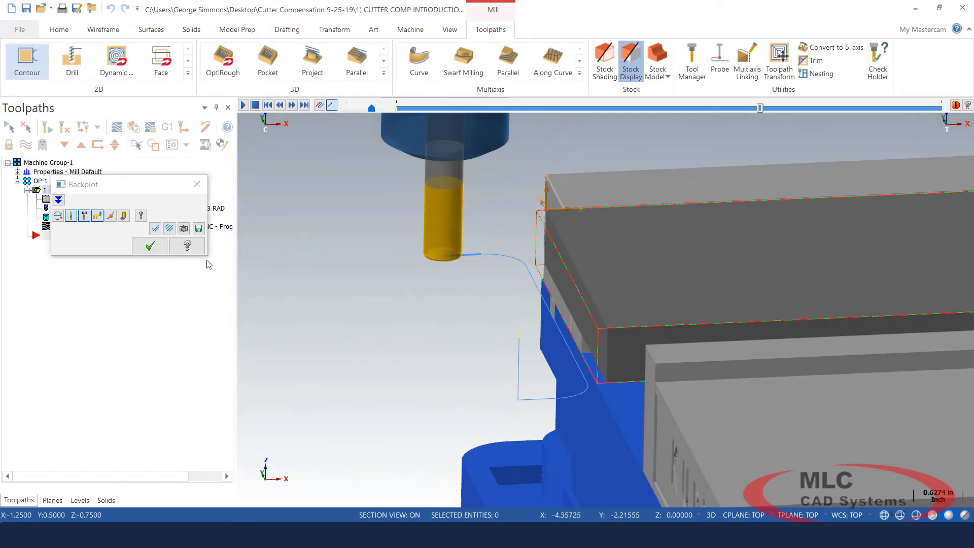
Step: Close the backplot and set the contour's entry line length and entry arc radius to 0.1 in the lead in/out settings
{"action": "left_click", "coordinate": [151, 247]}
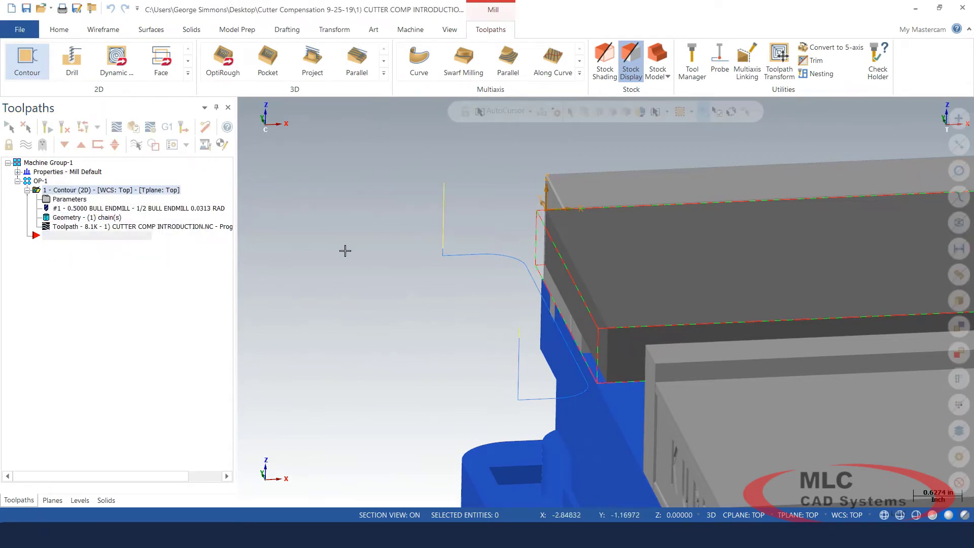
{"action": "scroll", "coordinate": [357, 273], "scroll_direction": "down", "scroll_amount": 3}
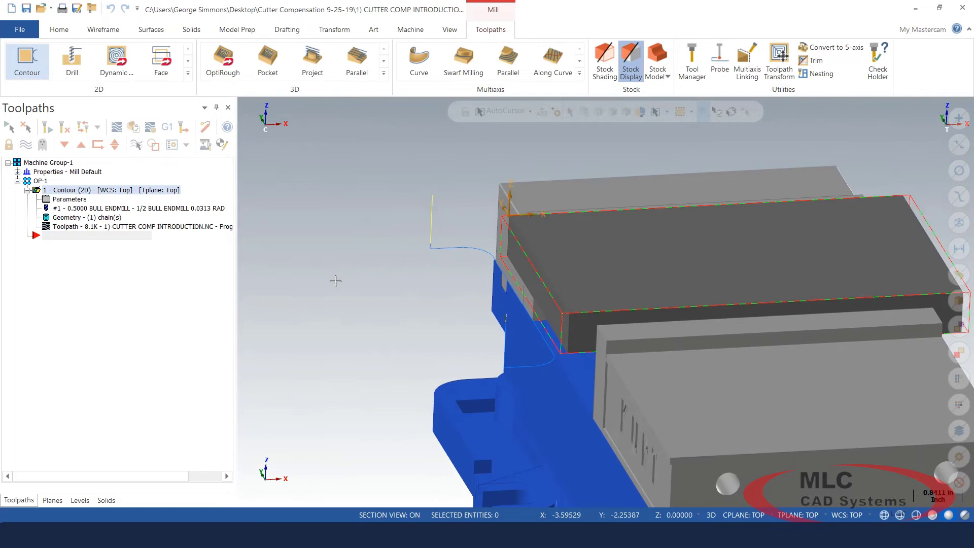
{"action": "left_click", "coordinate": [51, 200]}
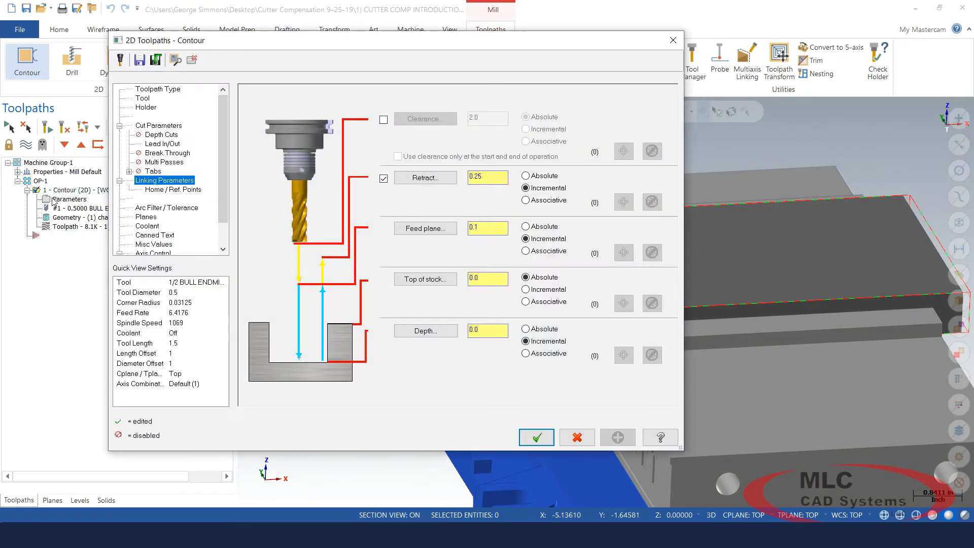
{"action": "left_click", "coordinate": [168, 144]}
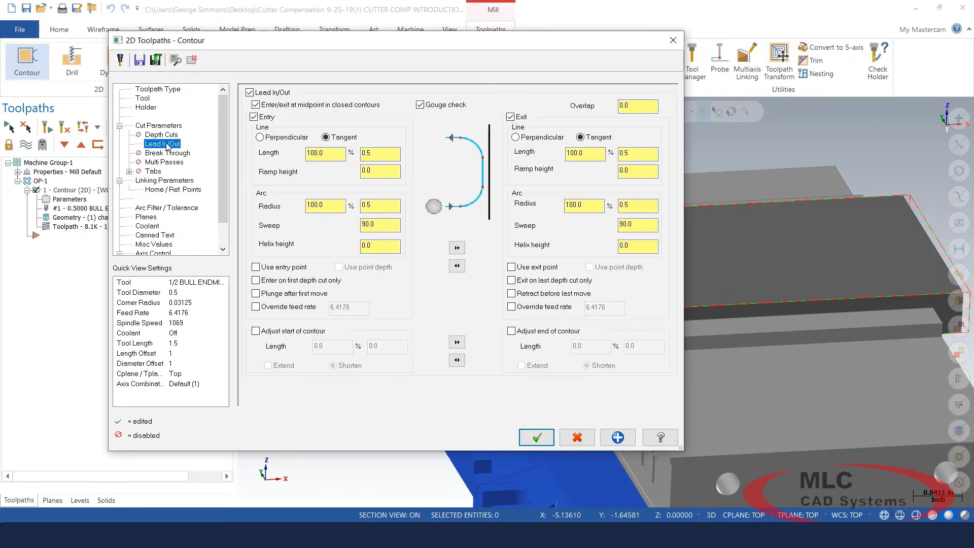
{"action": "double_click", "coordinate": [371, 153]}
{"action": "type", "text": "."}
{"action": "type", "text": "1"}
{"action": "left_click", "coordinate": [369, 206]}
{"action": "double_click", "coordinate": [369, 206]}
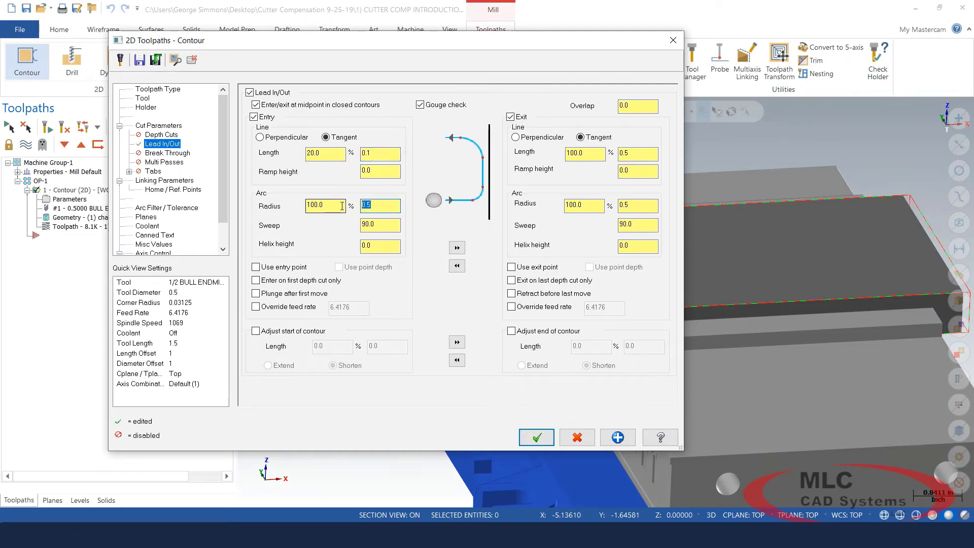
Step: Set the entry arc sweep to 45 and copy all the entry values to the exit side
{"action": "double_click", "coordinate": [386, 224]}
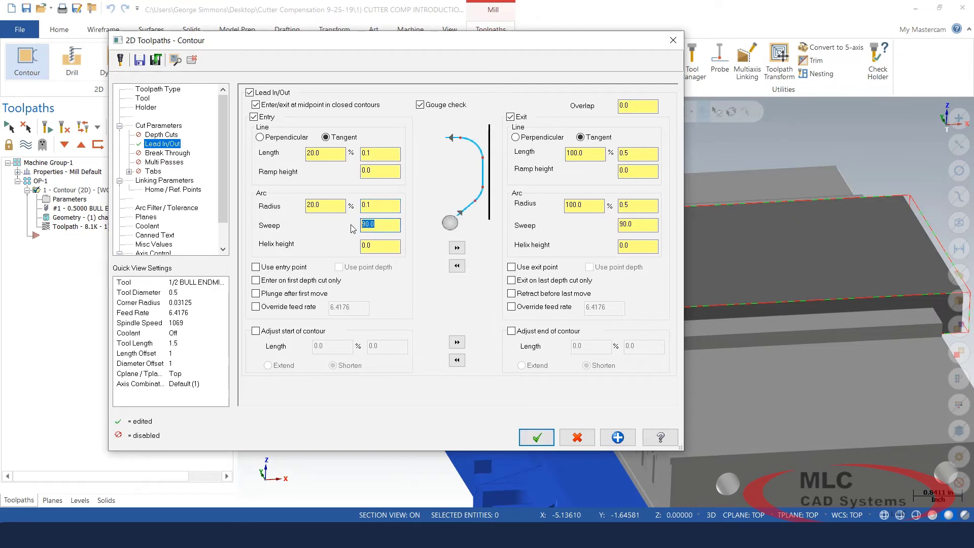
{"action": "type", "text": "45"}
{"action": "left_click", "coordinate": [457, 248]}
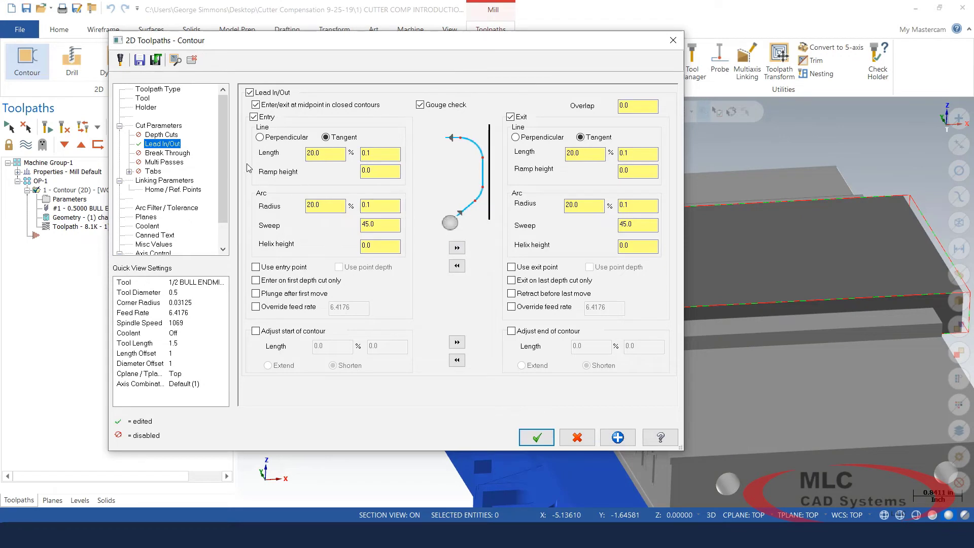
Step: Enable break through for the contour and enter a break through amount
{"action": "left_click", "coordinate": [167, 152]}
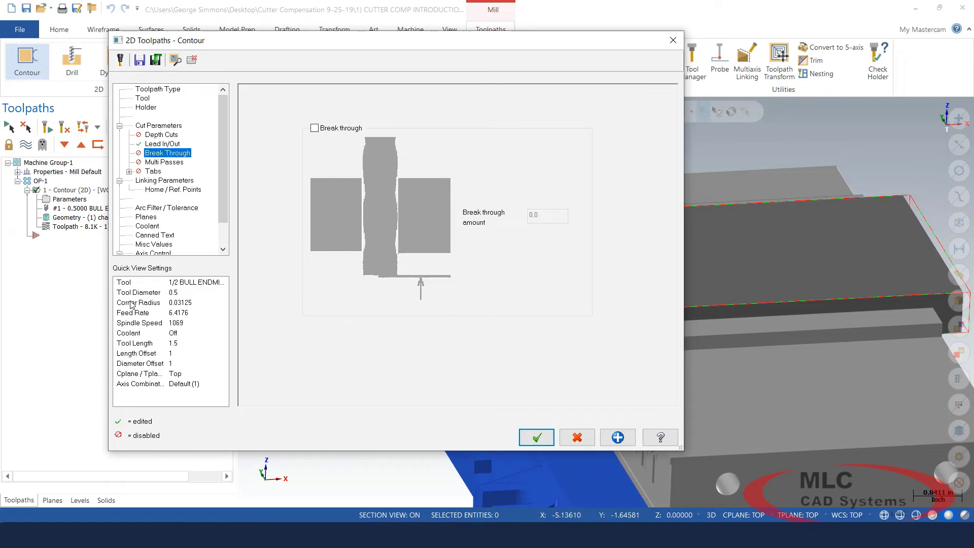
{"action": "left_click", "coordinate": [314, 128]}
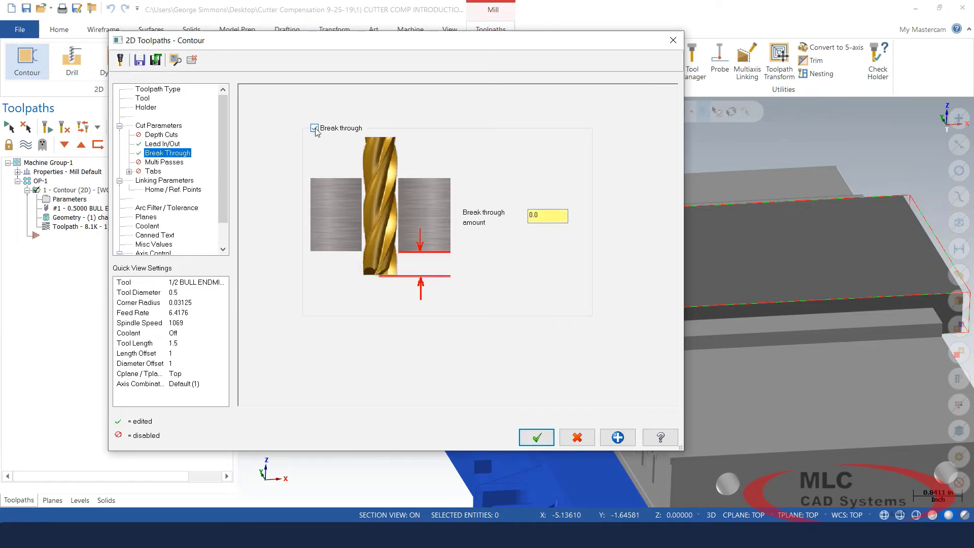
{"action": "left_click", "coordinate": [546, 215]}
Step: Turn flood coolant on for the contour operation, accept the parameters and regenerate the toolpath
{"action": "left_click", "coordinate": [151, 227]}
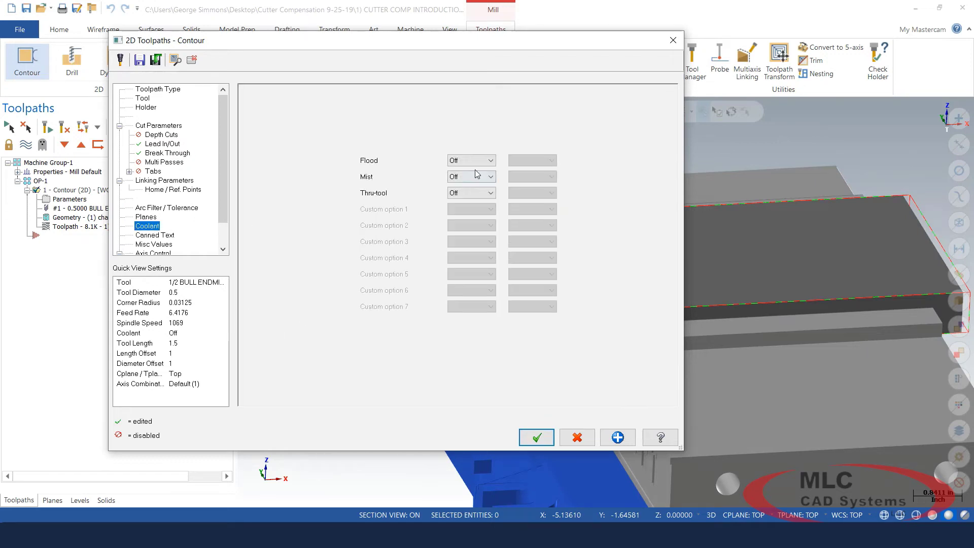
{"action": "left_click", "coordinate": [476, 161]}
{"action": "left_click", "coordinate": [465, 171]}
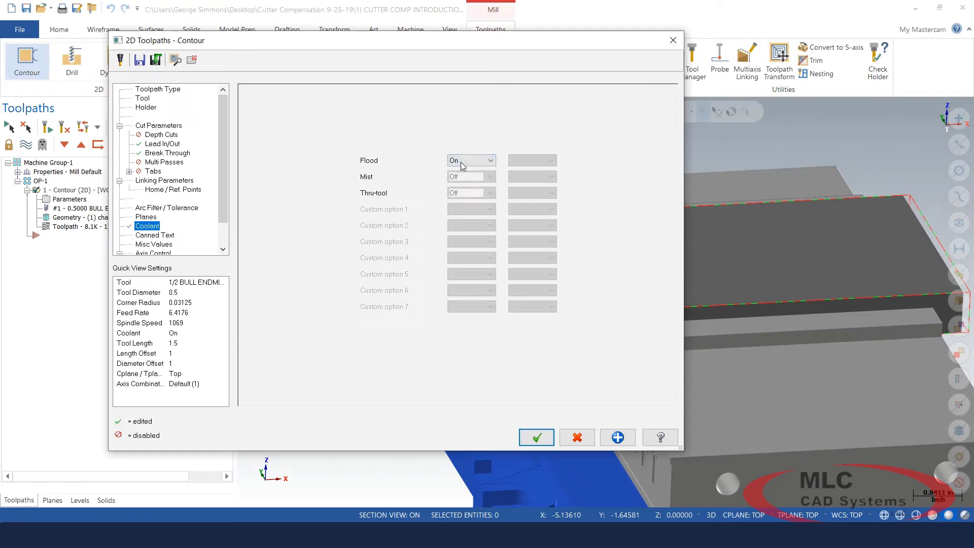
{"action": "left_click", "coordinate": [535, 436]}
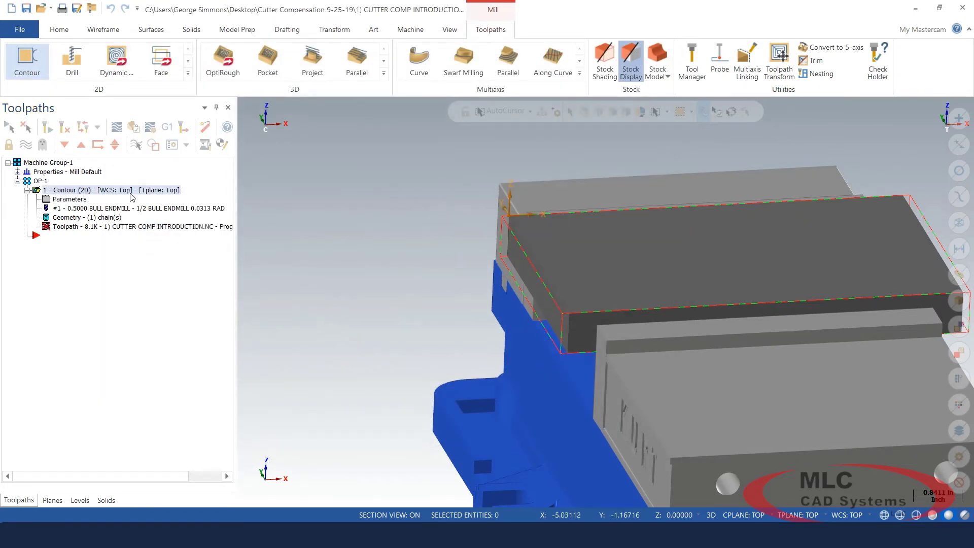
{"action": "left_click", "coordinate": [64, 131]}
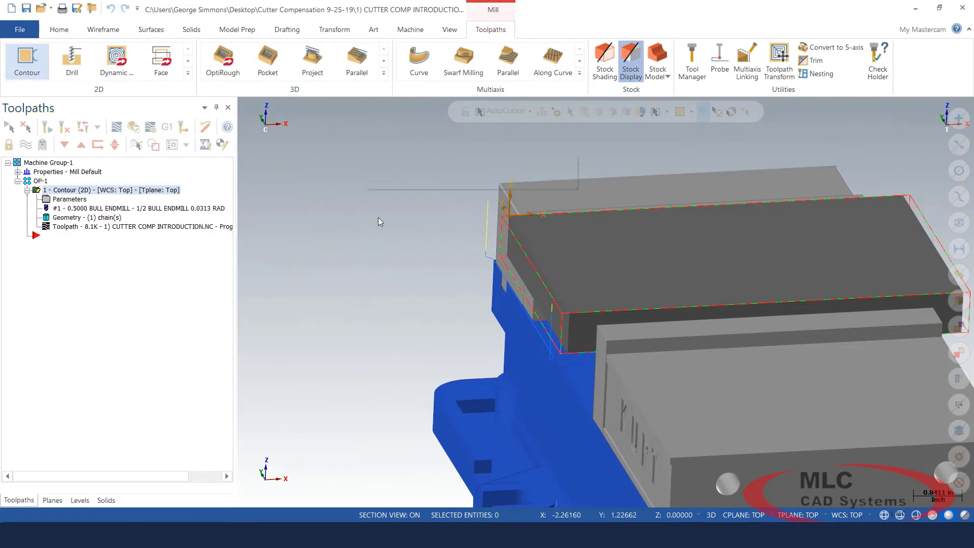
Step: Backplot the contour toolpath from the top view with the holder hidden, examining the cutter's position along the block's edge
{"action": "right_click", "coordinate": [366, 195]}
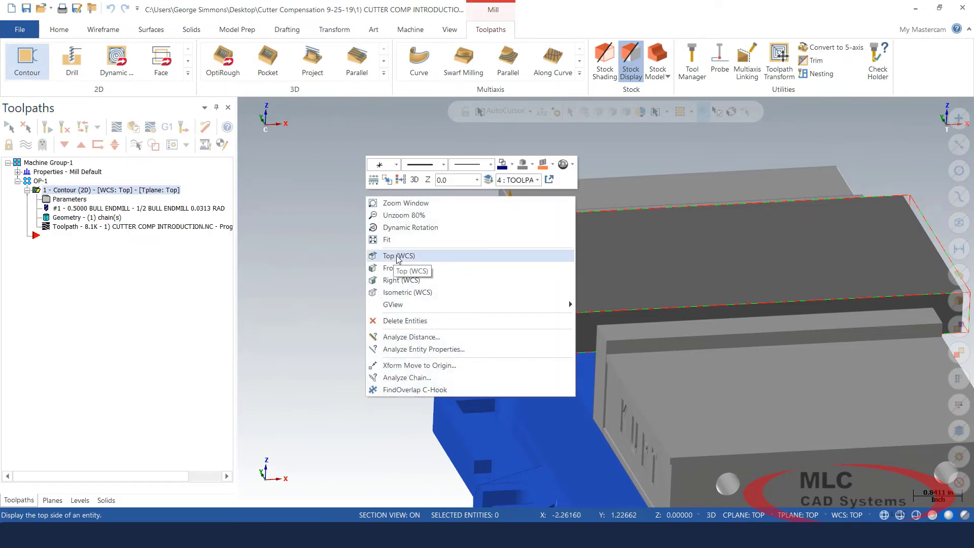
{"action": "left_click", "coordinate": [398, 256]}
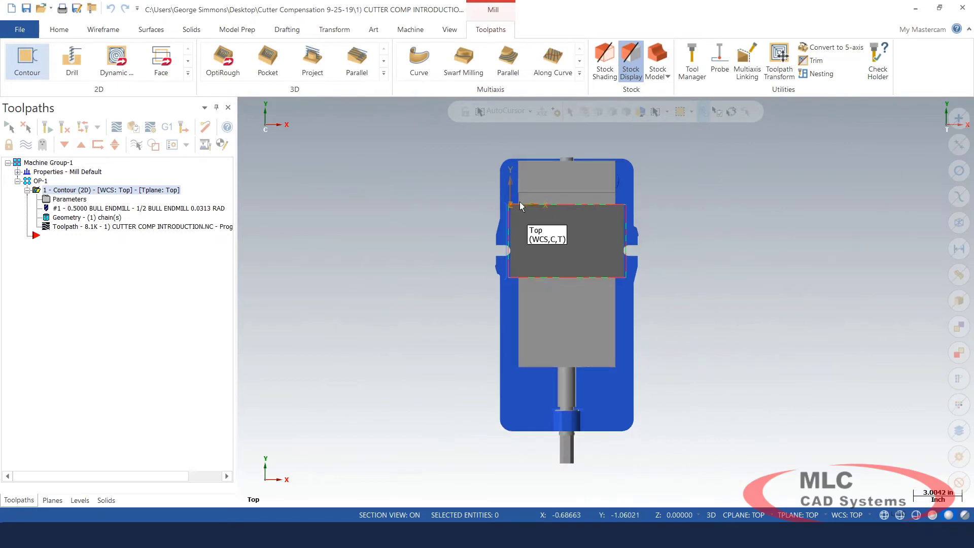
{"action": "scroll", "coordinate": [532, 208], "scroll_direction": "up", "scroll_amount": 7}
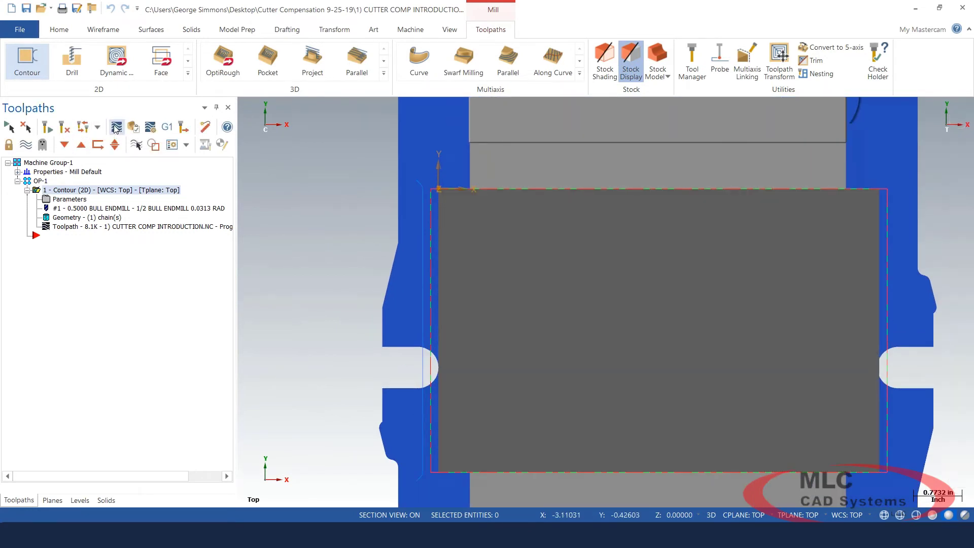
{"action": "left_click", "coordinate": [115, 127]}
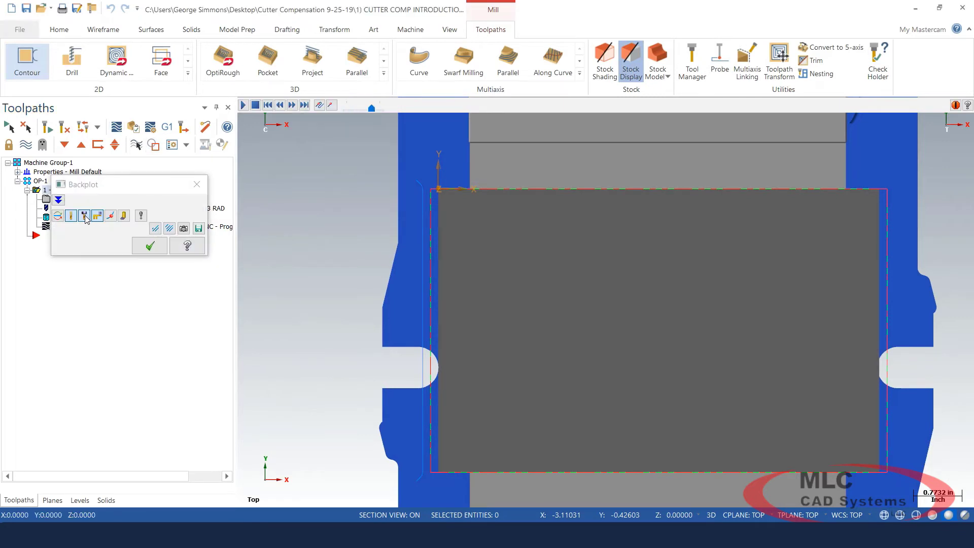
{"action": "left_click", "coordinate": [85, 217]}
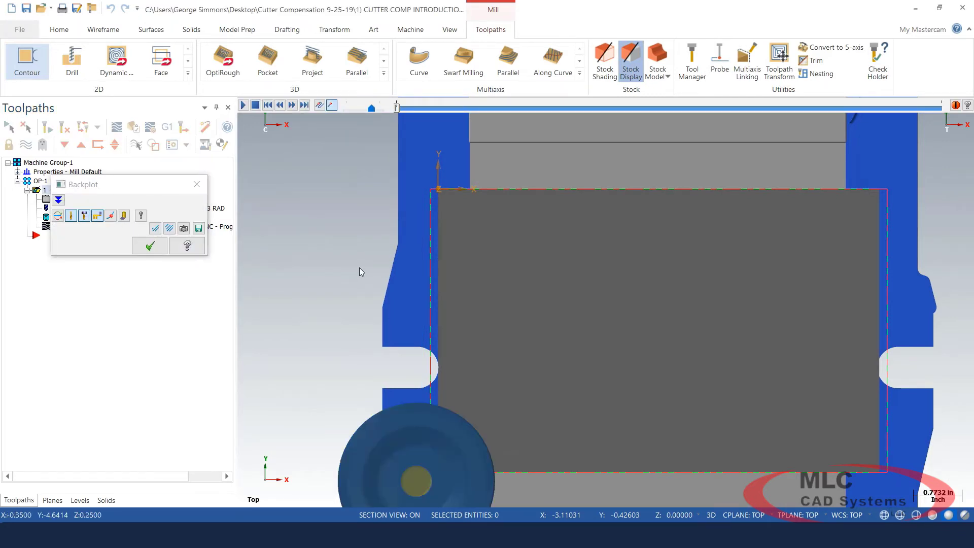
{"action": "scroll", "coordinate": [426, 435], "scroll_direction": "up", "scroll_amount": 4}
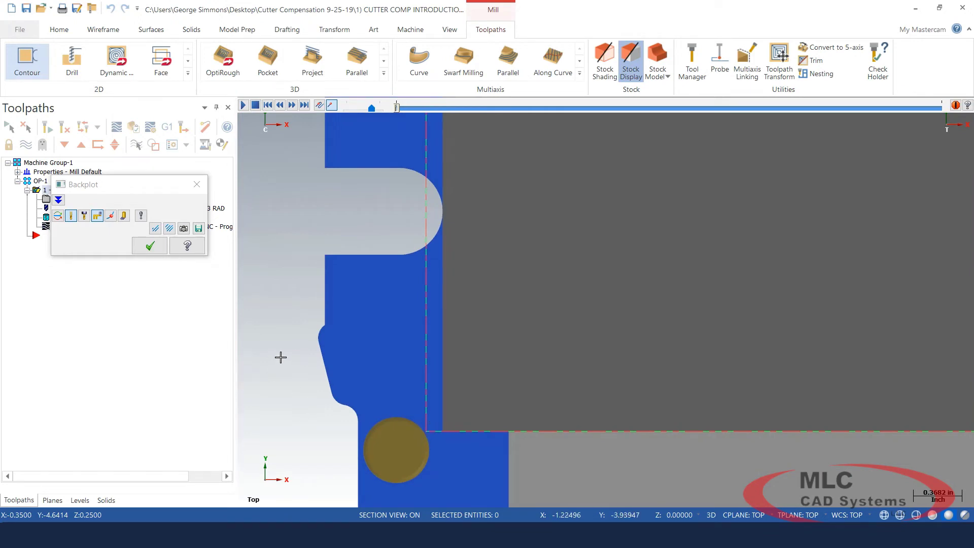
{"action": "left_click", "coordinate": [243, 105]}
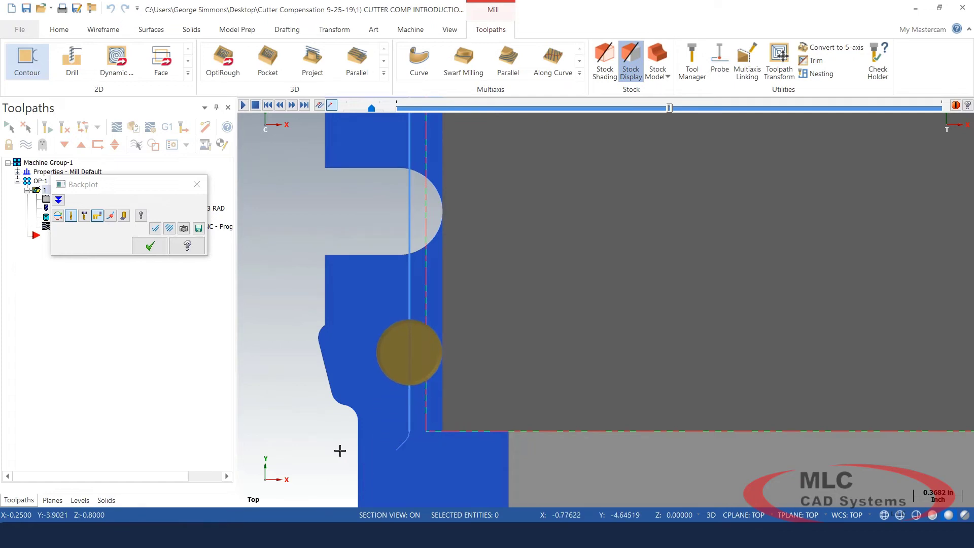
{"action": "scroll", "coordinate": [419, 472], "scroll_direction": "down", "scroll_amount": 2}
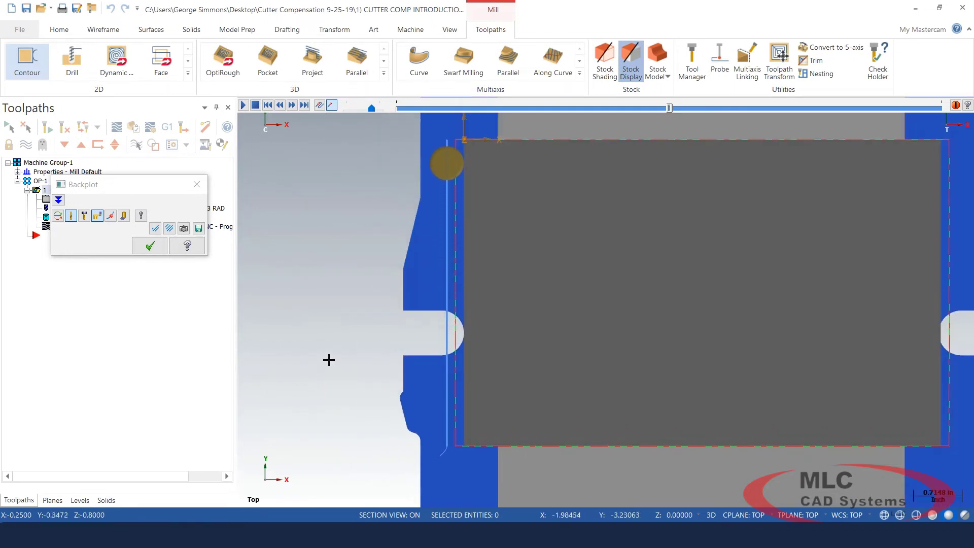
{"action": "scroll", "coordinate": [365, 337], "scroll_direction": "down", "scroll_amount": 2}
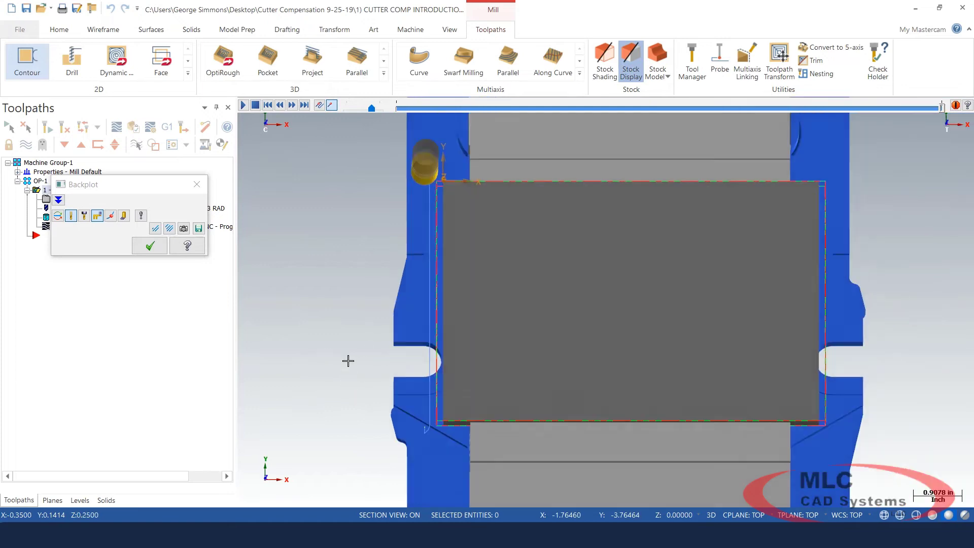
{"action": "middle_click_drag", "start_coordinate": [348, 360], "coordinate": [367, 330]}
{"action": "left_click", "coordinate": [150, 246]}
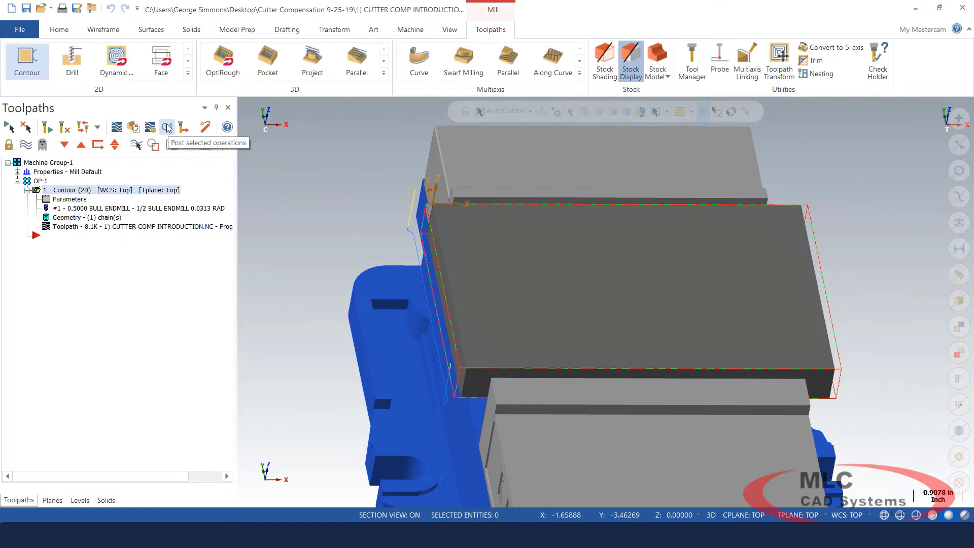
Step: Post the contour operation to an .NC file with overwrite and edit enabled
{"action": "left_click", "coordinate": [24, 214]}
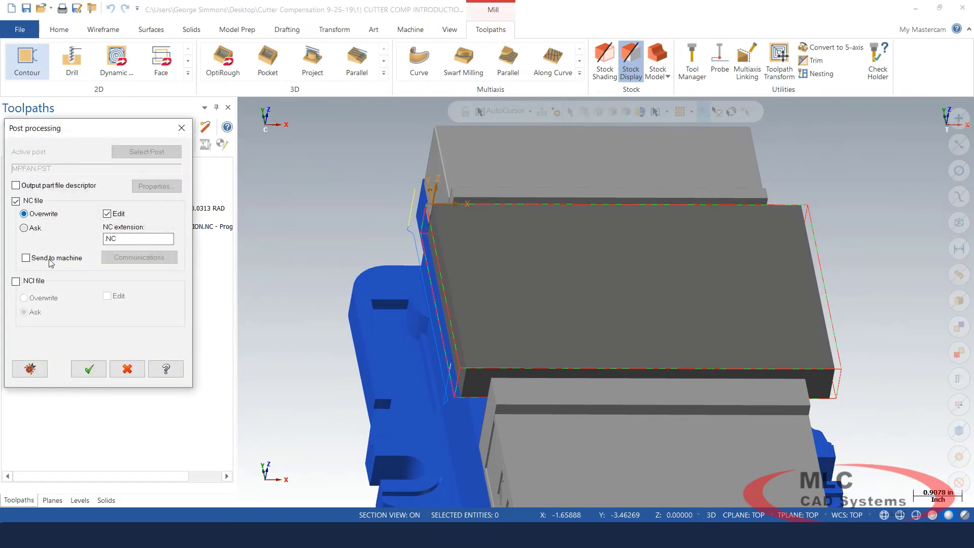
{"action": "left_click", "coordinate": [89, 370]}
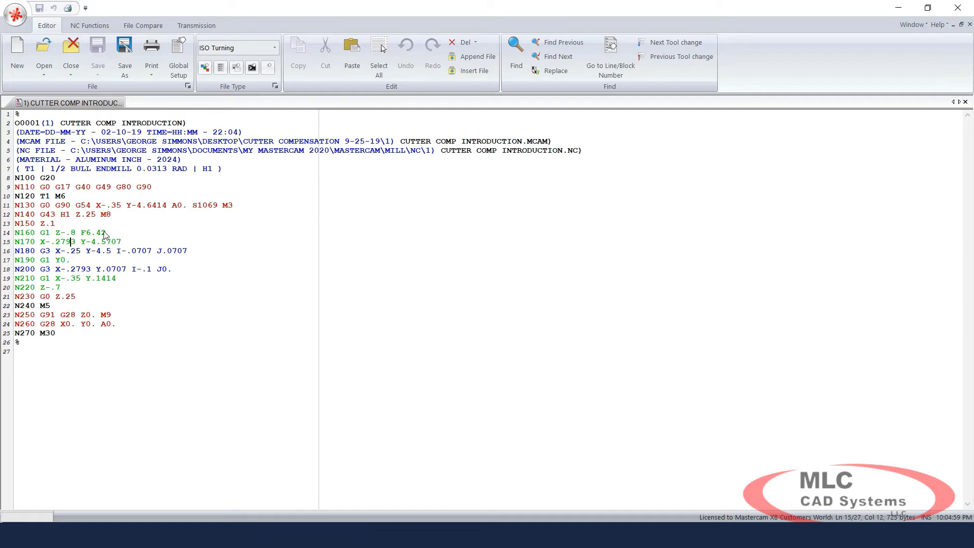
Step: Examine the posted code's approach, plunge depth, lead-in moves and tool length offset call in lines N130 to N180
{"action": "left_click_drag", "start_coordinate": [56, 233], "coordinate": [76, 235]}
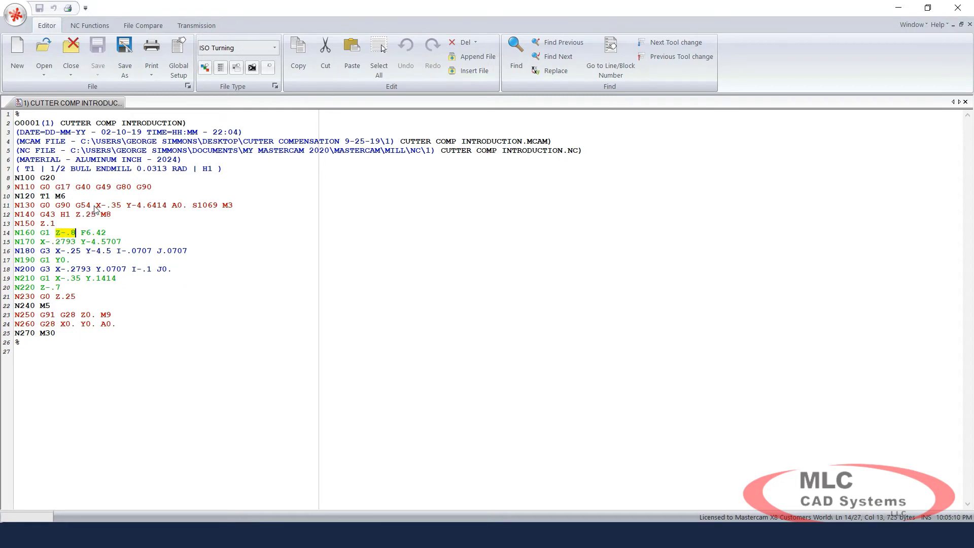
{"action": "left_click_drag", "start_coordinate": [95, 205], "coordinate": [123, 209]}
{"action": "left_click_drag", "start_coordinate": [75, 214], "coordinate": [96, 214]}
{"action": "left_click_drag", "start_coordinate": [40, 224], "coordinate": [105, 235]}
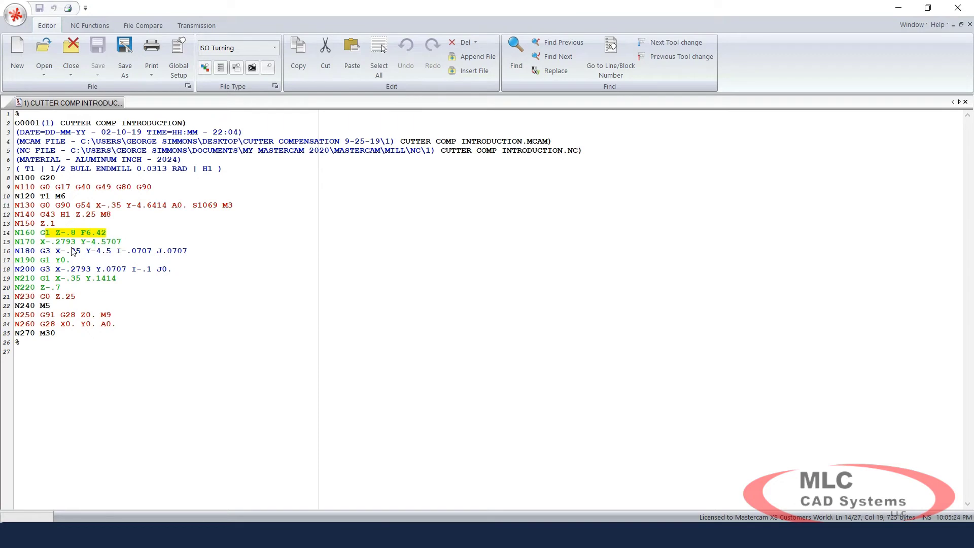
{"action": "left_click_drag", "start_coordinate": [41, 242], "coordinate": [122, 243]}
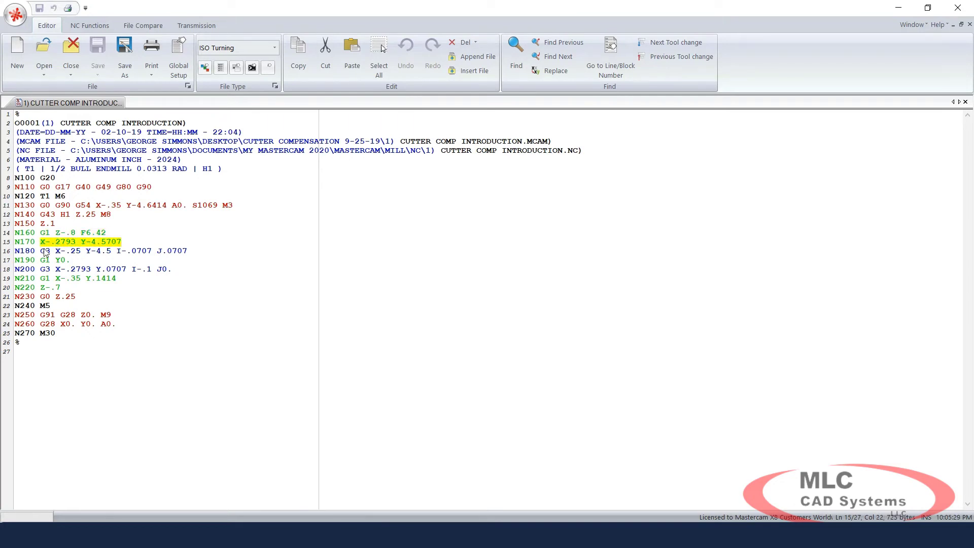
{"action": "left_click_drag", "start_coordinate": [41, 252], "coordinate": [81, 252]}
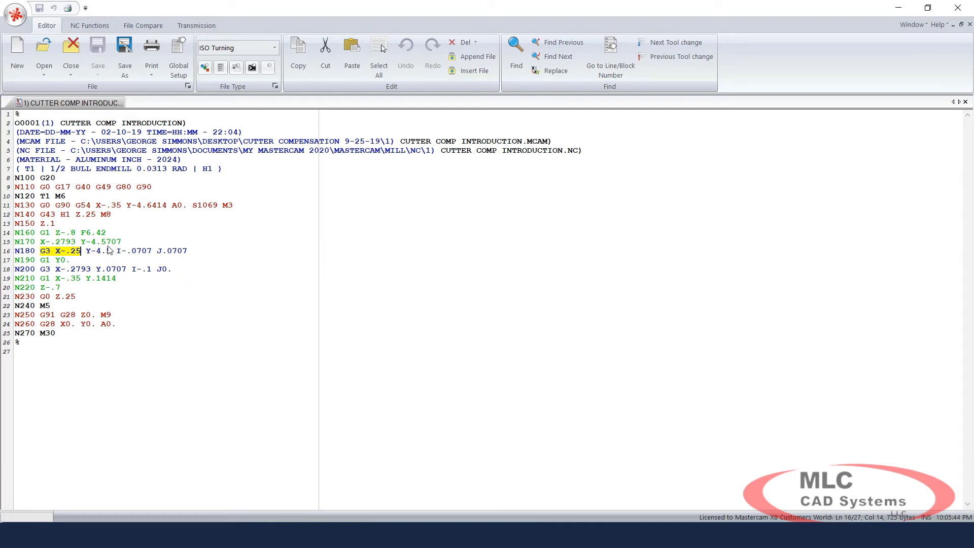
{"action": "left_click", "coordinate": [66, 224]}
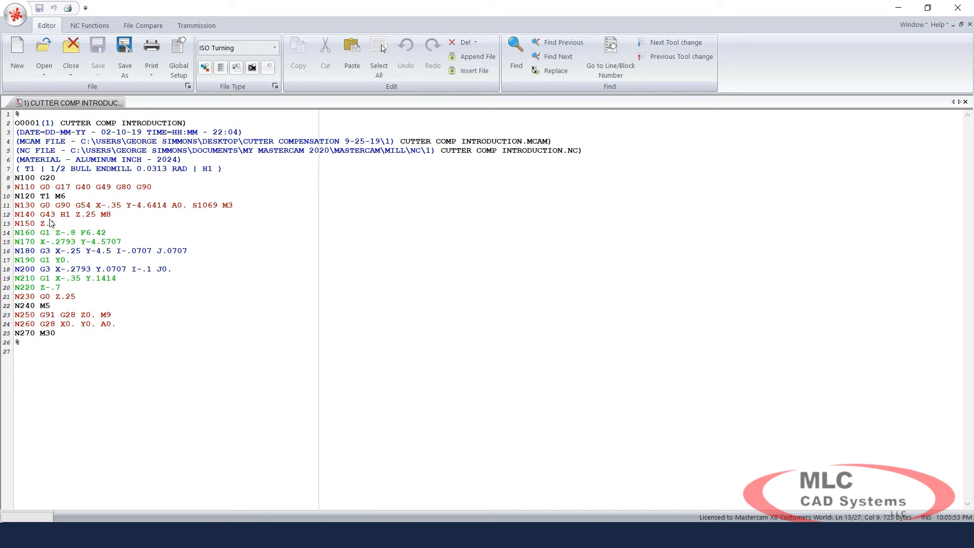
{"action": "left_click_drag", "start_coordinate": [42, 215], "coordinate": [60, 217]}
{"action": "left_click", "coordinate": [64, 215]}
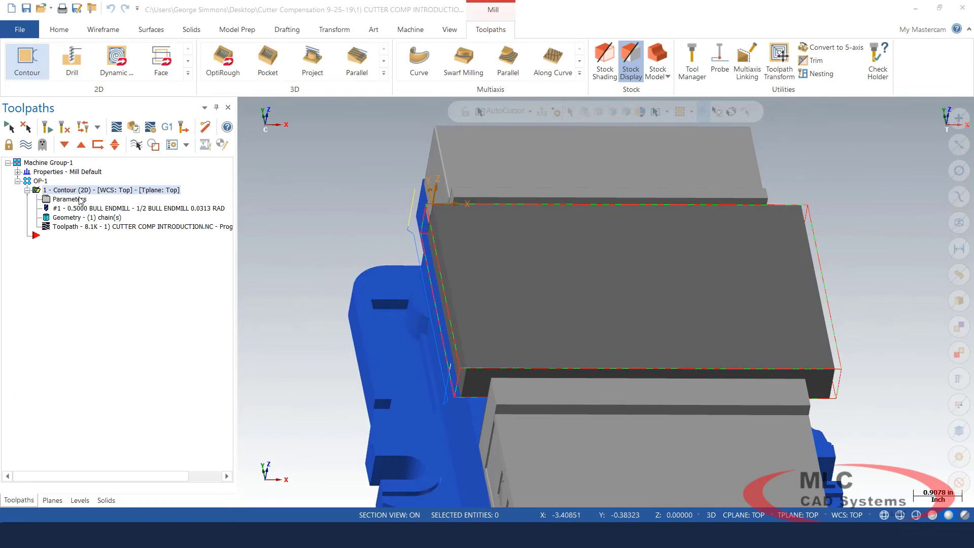
Step: Return to Mastercam and set the contour operation's compensation type to Wear in the cut parameters
{"action": "left_click", "coordinate": [80, 200]}
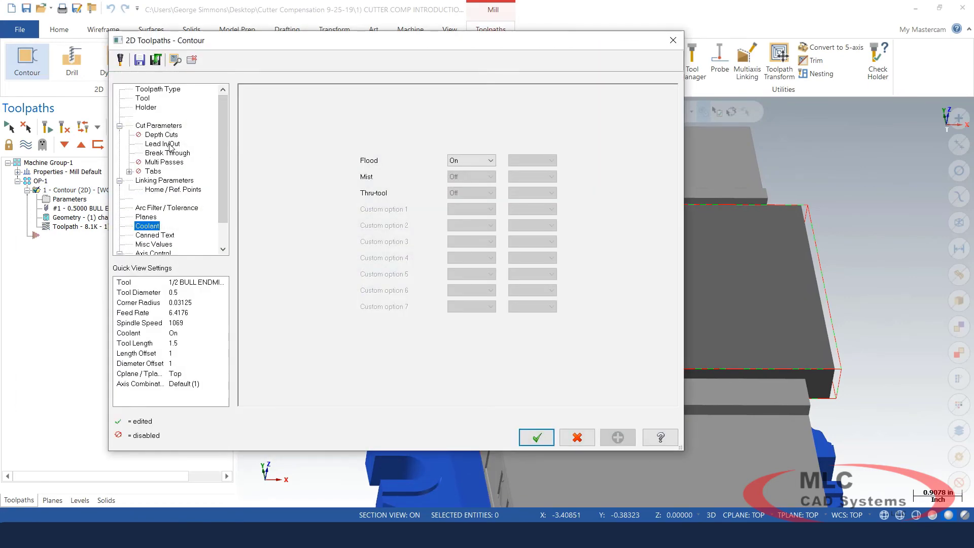
{"action": "left_click", "coordinate": [167, 126]}
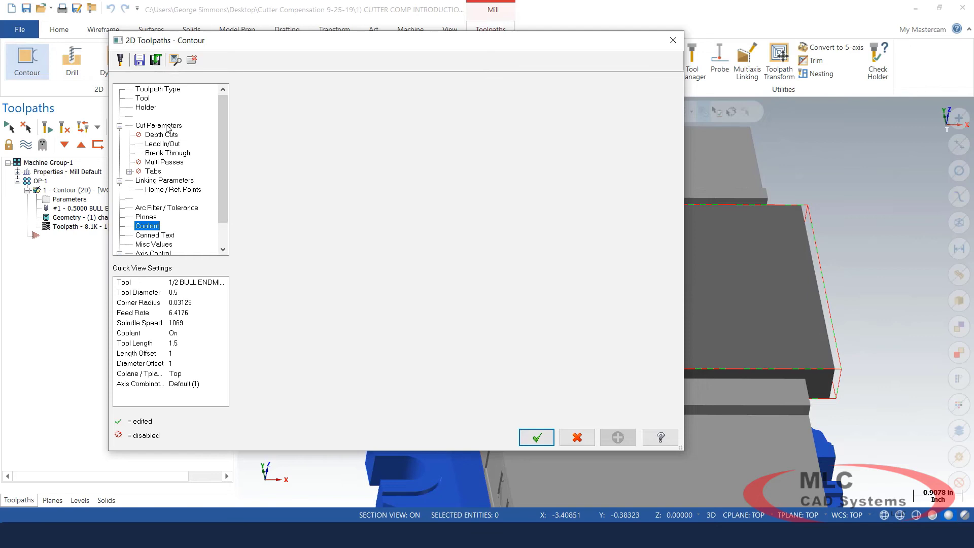
{"action": "left_click", "coordinate": [386, 111]}
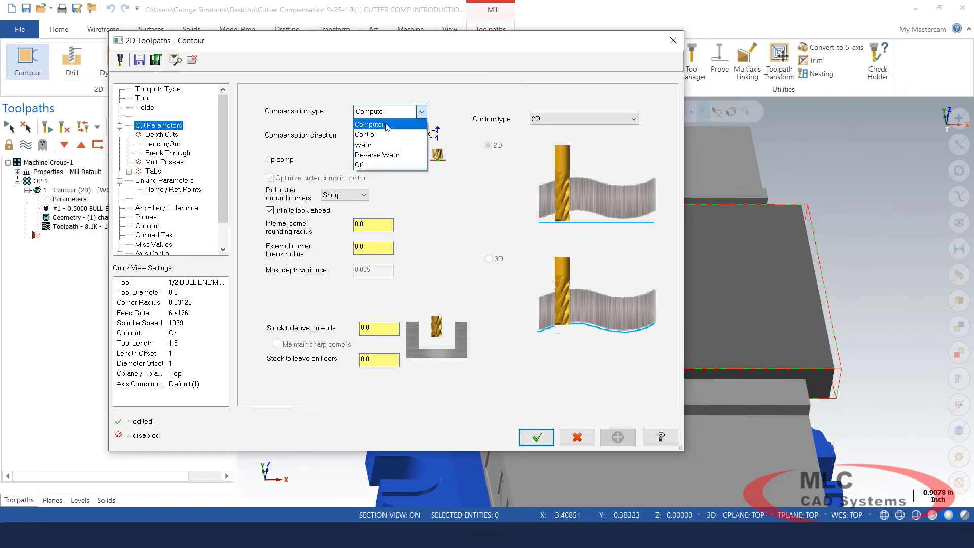
{"action": "left_click", "coordinate": [369, 145]}
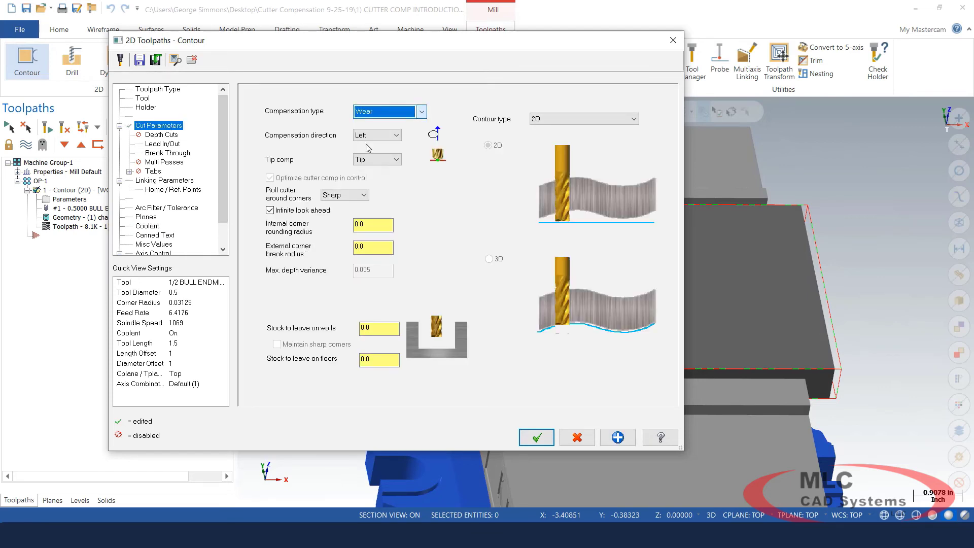
Step: Apply the Wear compensation setting, regenerate the contour toolpath and post it to an .NC file with overwrite and edit enabled
{"action": "left_click", "coordinate": [537, 438]}
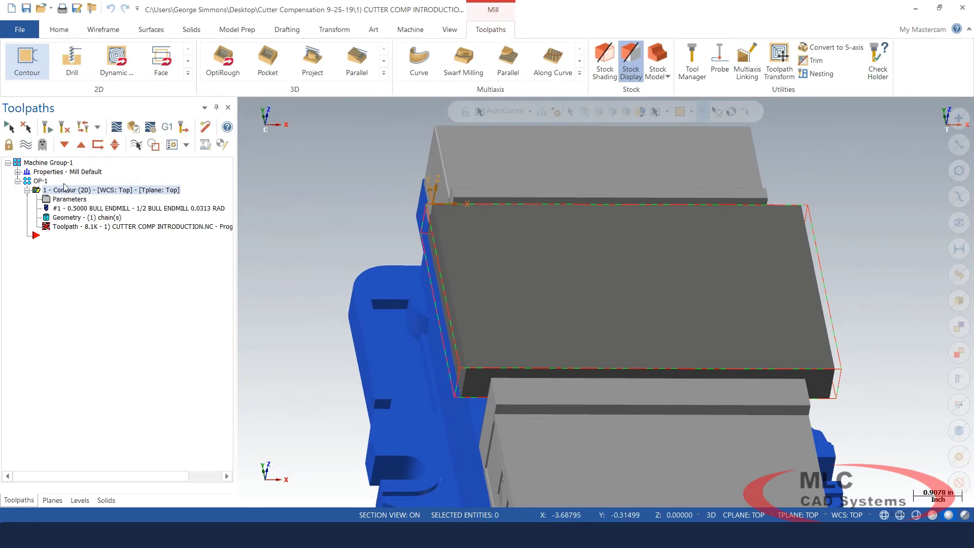
{"action": "left_click", "coordinate": [67, 131]}
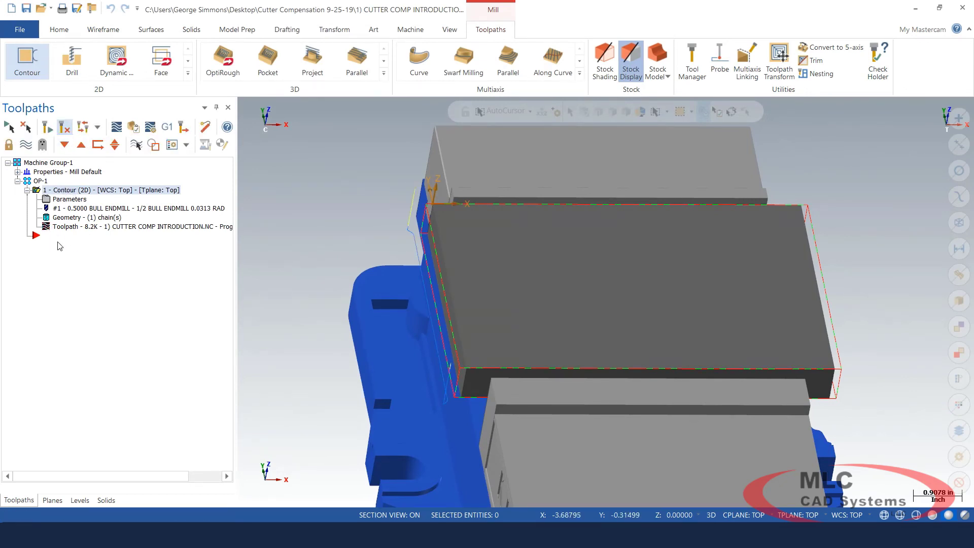
{"action": "left_click", "coordinate": [168, 127]}
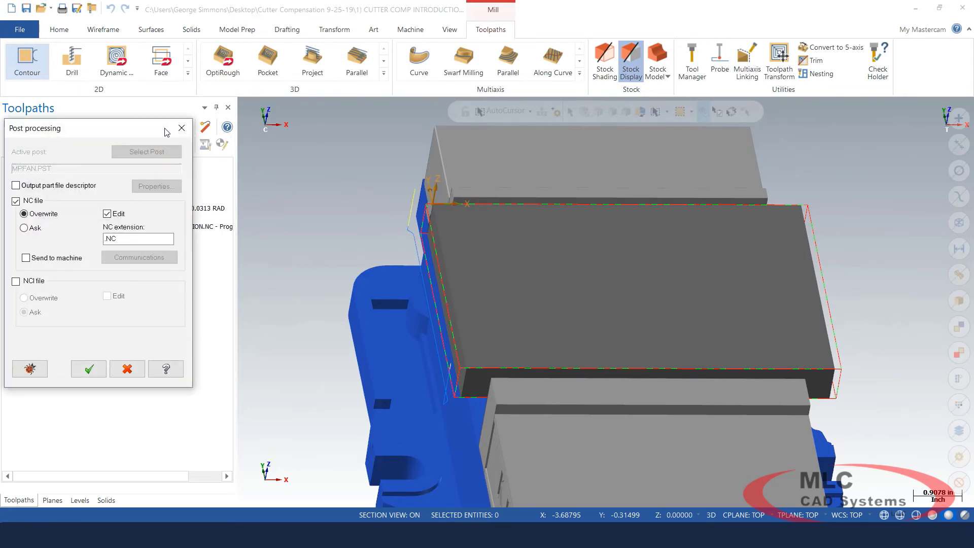
{"action": "left_click", "coordinate": [90, 369]}
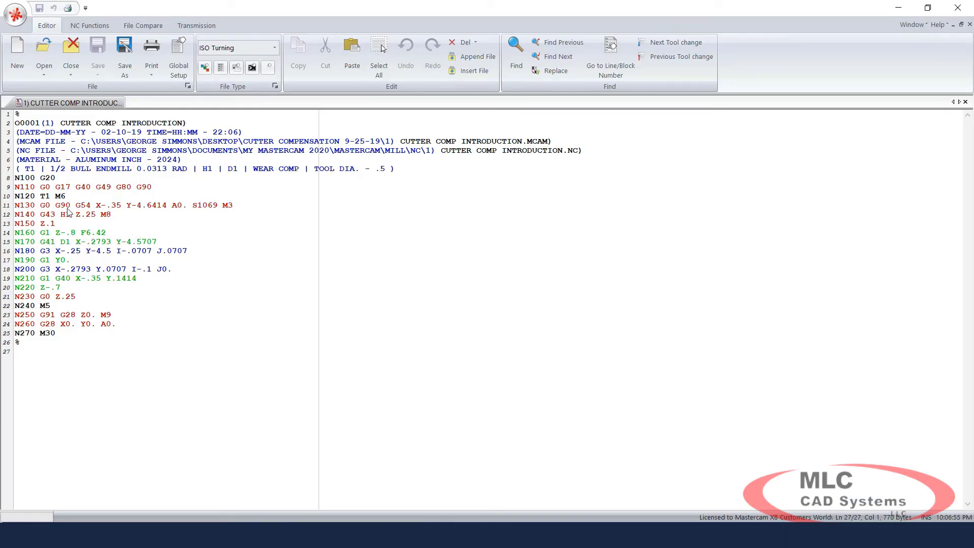
Step: Examine the posted Wear code's plunge move, G41 D1 compensation call, lead-in and lead-out arcs, and G40 cancellation in lines N160 to N210
{"action": "left_click_drag", "start_coordinate": [40, 233], "coordinate": [107, 236]}
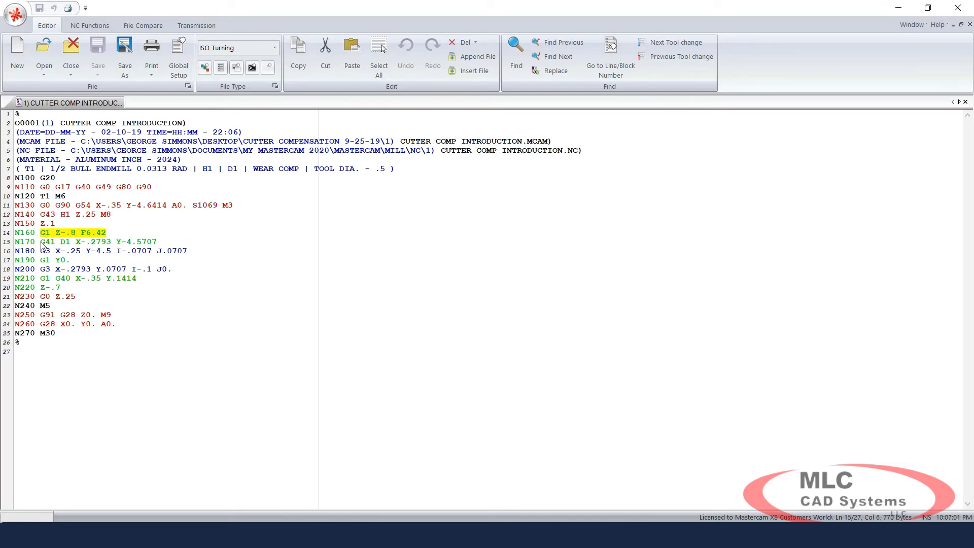
{"action": "left_click_drag", "start_coordinate": [40, 242], "coordinate": [70, 245]}
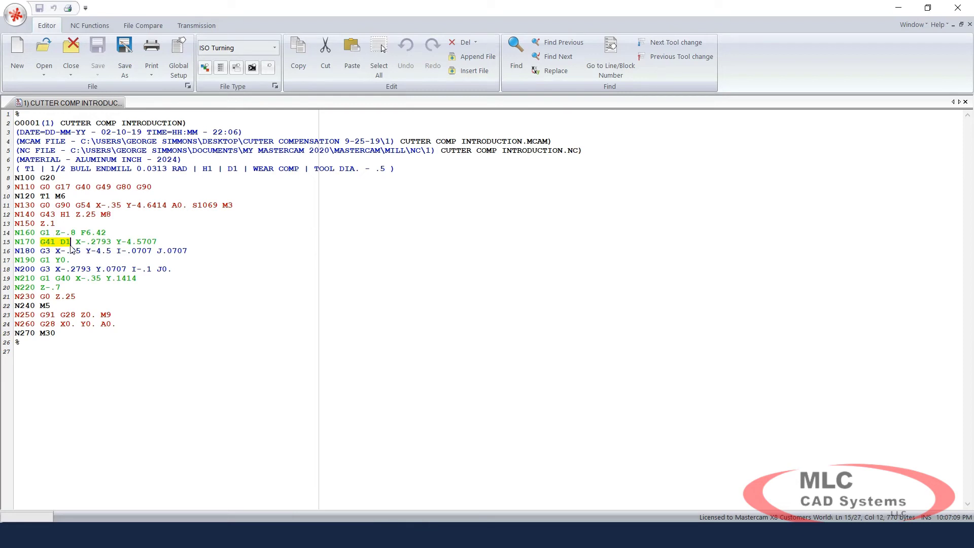
{"action": "left_click", "coordinate": [46, 252]}
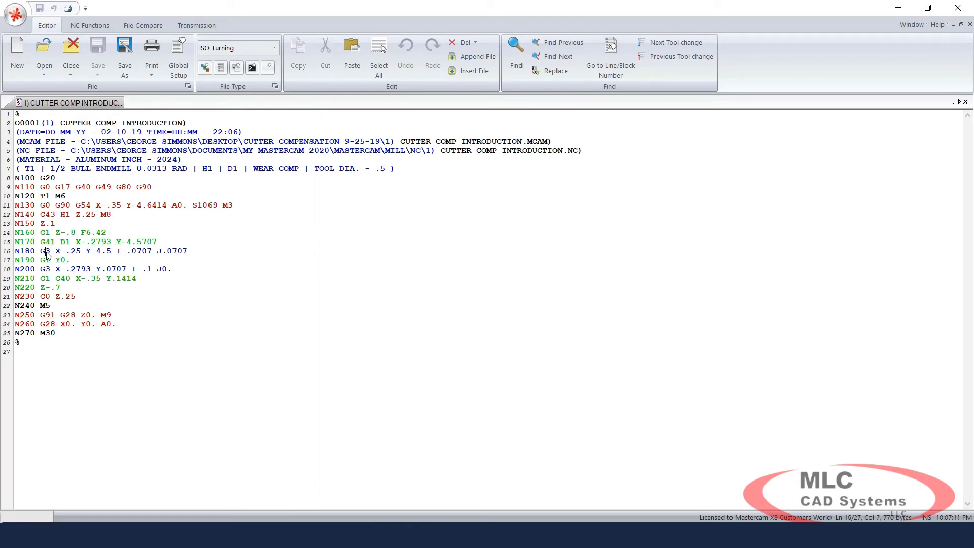
{"action": "left_click_drag", "start_coordinate": [40, 251], "coordinate": [50, 252]}
{"action": "left_click", "coordinate": [45, 269]}
{"action": "left_click_drag", "start_coordinate": [42, 279], "coordinate": [71, 282]}
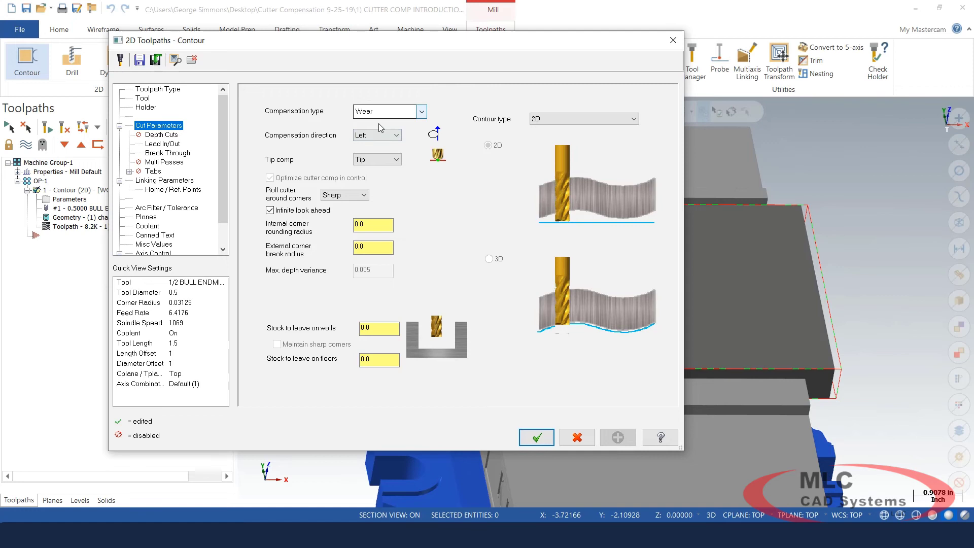
Step: Return to Mastercam and turn off both the entry and exit moves in the contour operation's lead in/out settings
{"action": "left_click", "coordinate": [170, 146]}
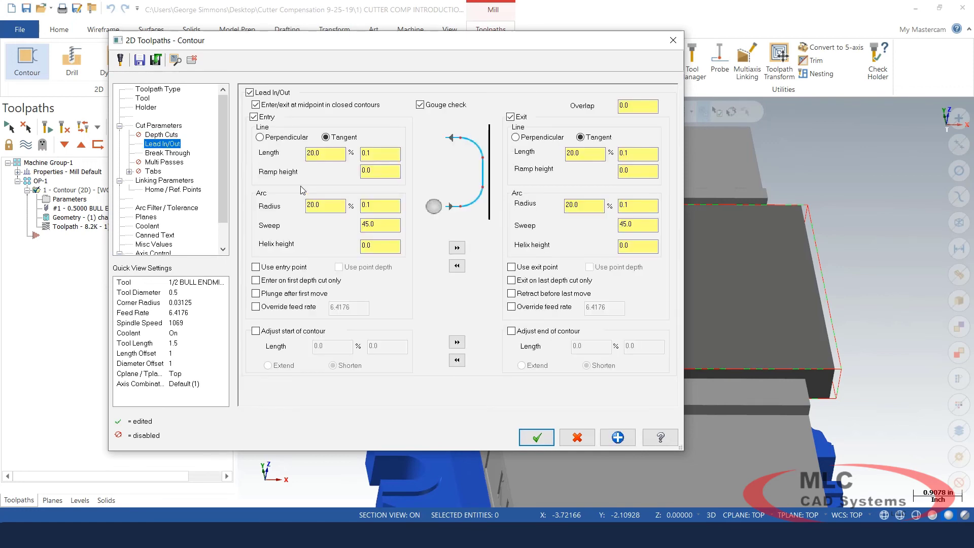
{"action": "left_click", "coordinate": [254, 117]}
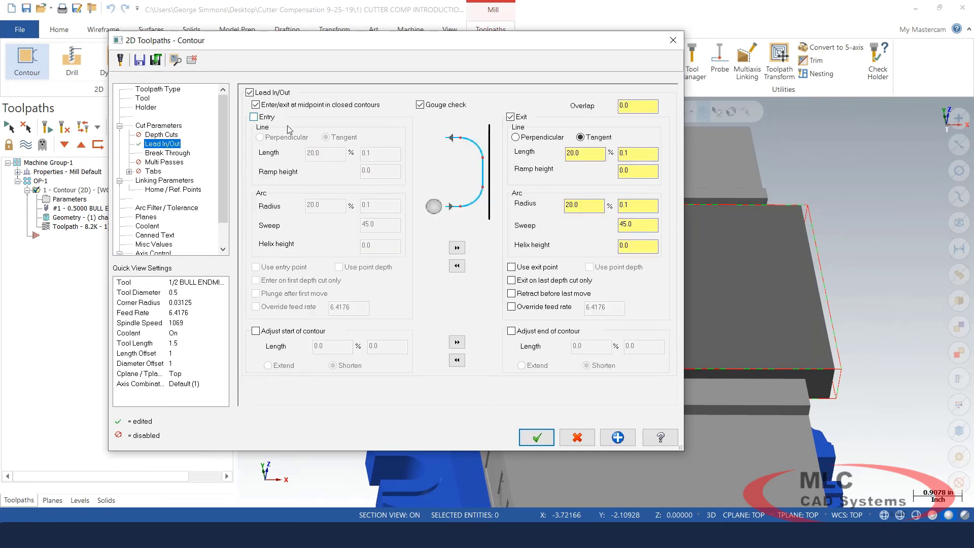
{"action": "left_click", "coordinate": [511, 117]}
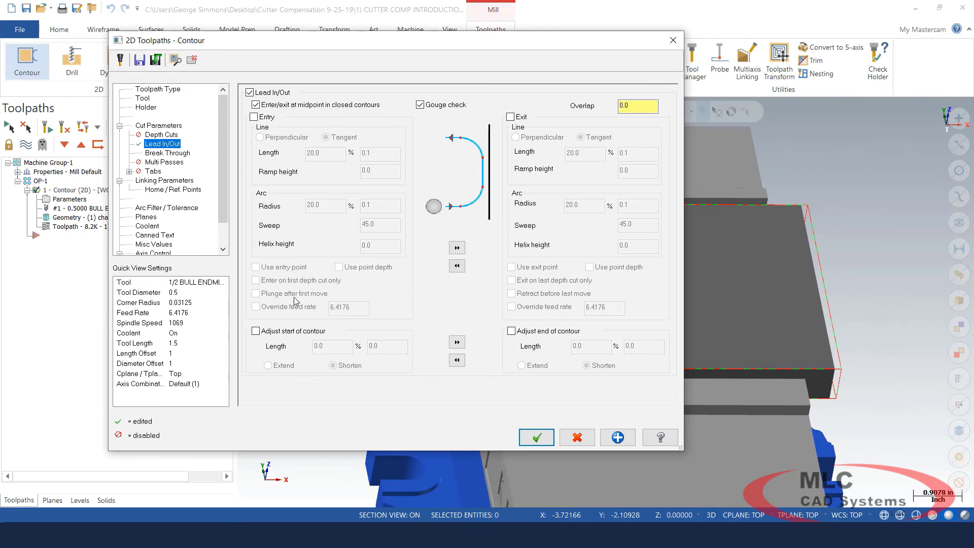
Step: Extend the start and end of the contour by 0.35 in the lead in/out settings and regenerate the toolpath
{"action": "left_click", "coordinate": [256, 331]}
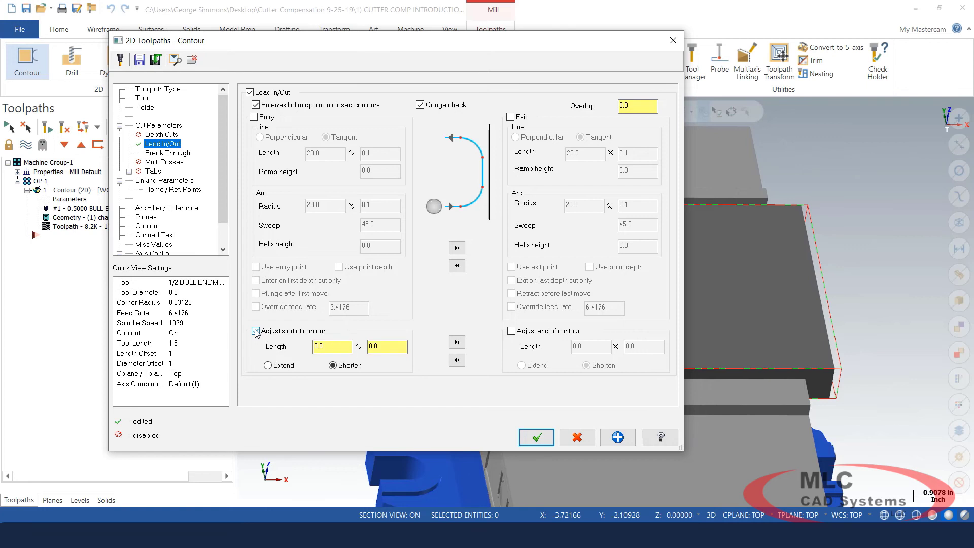
{"action": "left_click", "coordinate": [268, 366]}
{"action": "left_click", "coordinate": [384, 347]}
{"action": "type", "text": ".35"}
{"action": "left_click", "coordinate": [315, 345]}
{"action": "left_click", "coordinate": [457, 342]}
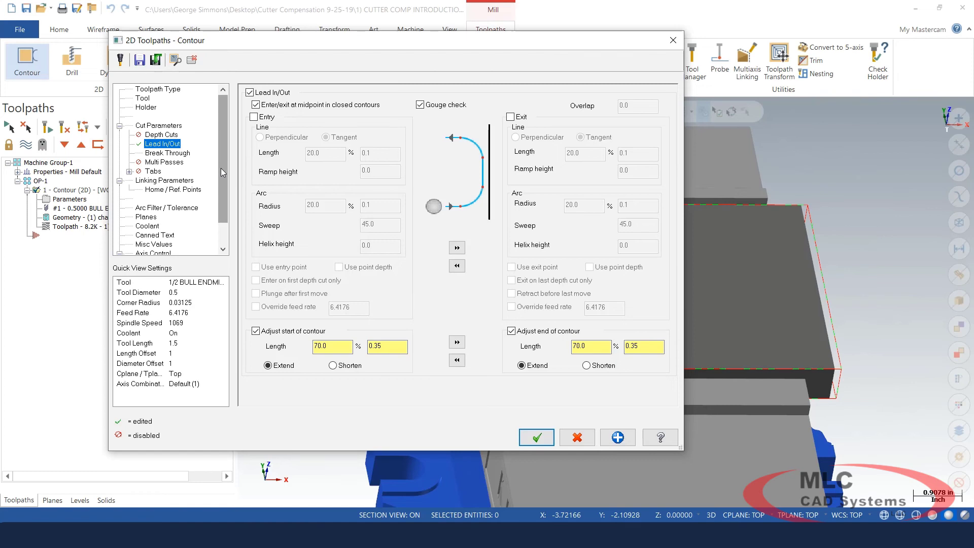
{"action": "left_click", "coordinate": [536, 437]}
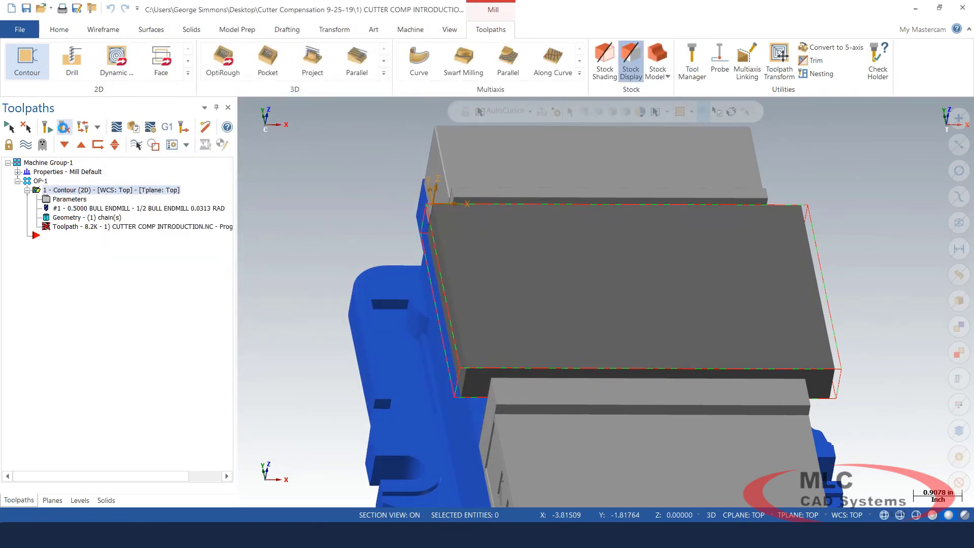
{"action": "left_click", "coordinate": [64, 127]}
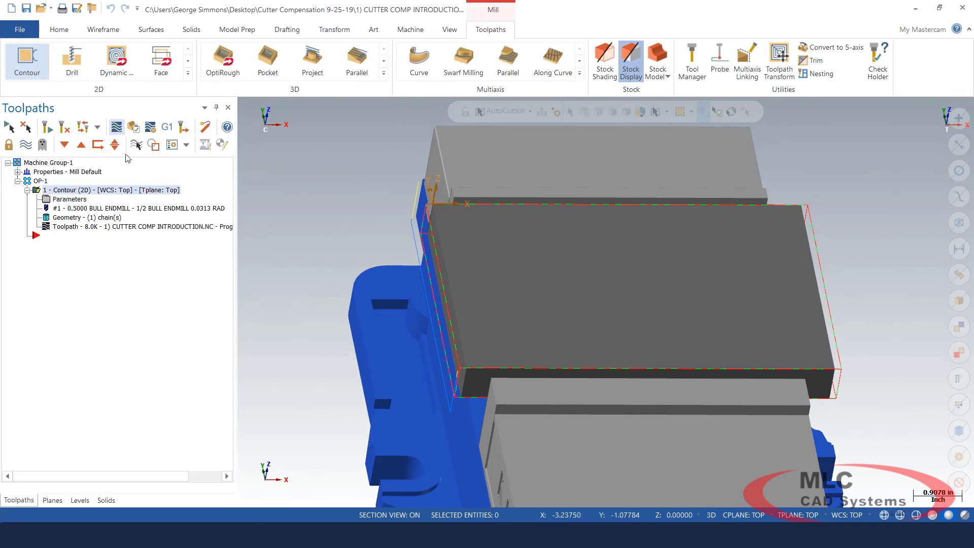
Step: Backplot the extended contour toolpath from the top view, adjusting the playback speed to examine the cutter's straight entry and exit
{"action": "left_click", "coordinate": [136, 145]}
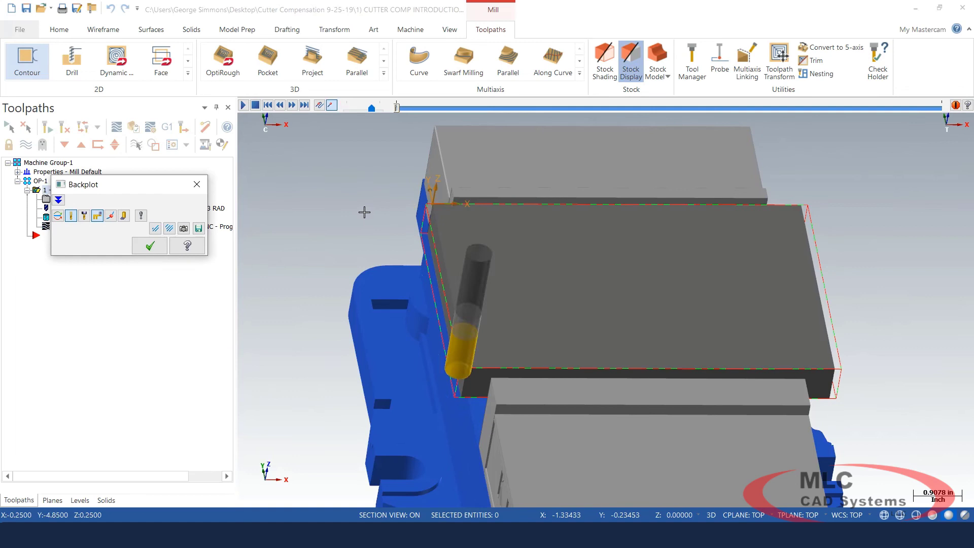
{"action": "right_click", "coordinate": [364, 212]}
{"action": "key", "text": "Escape"}
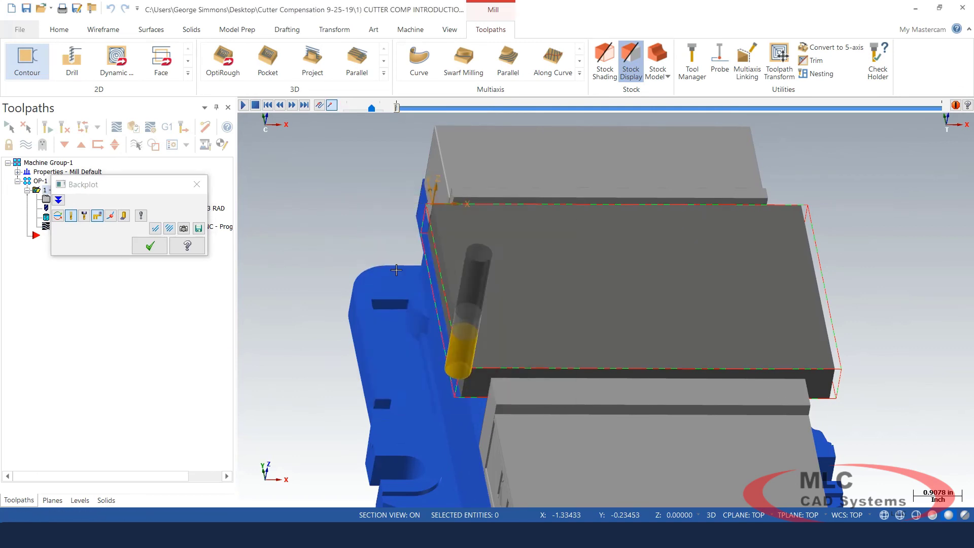
{"action": "key", "text": "alt+1"}
{"action": "scroll", "coordinate": [426, 439], "scroll_direction": "up", "scroll_amount": 3}
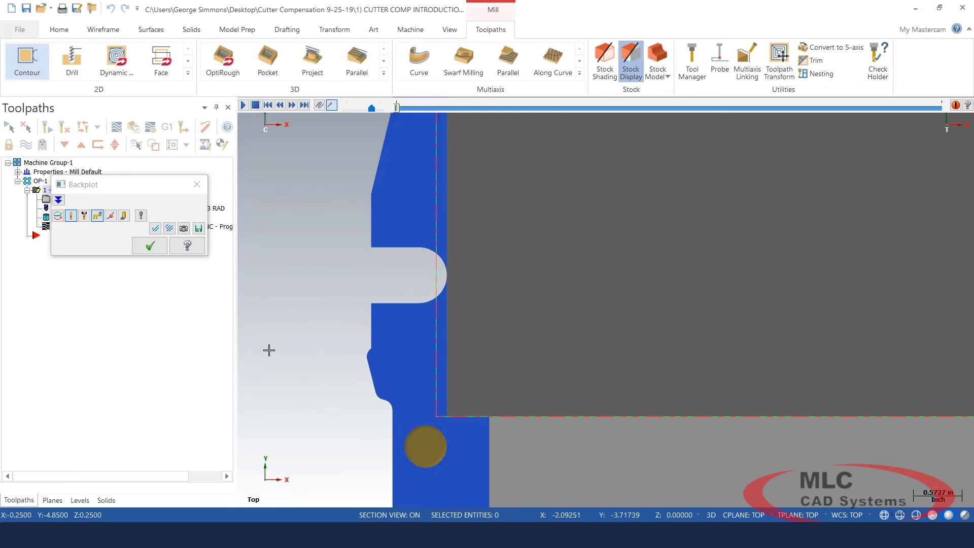
{"action": "left_click", "coordinate": [246, 105]}
{"action": "left_click_drag", "start_coordinate": [372, 107], "coordinate": [356, 108]}
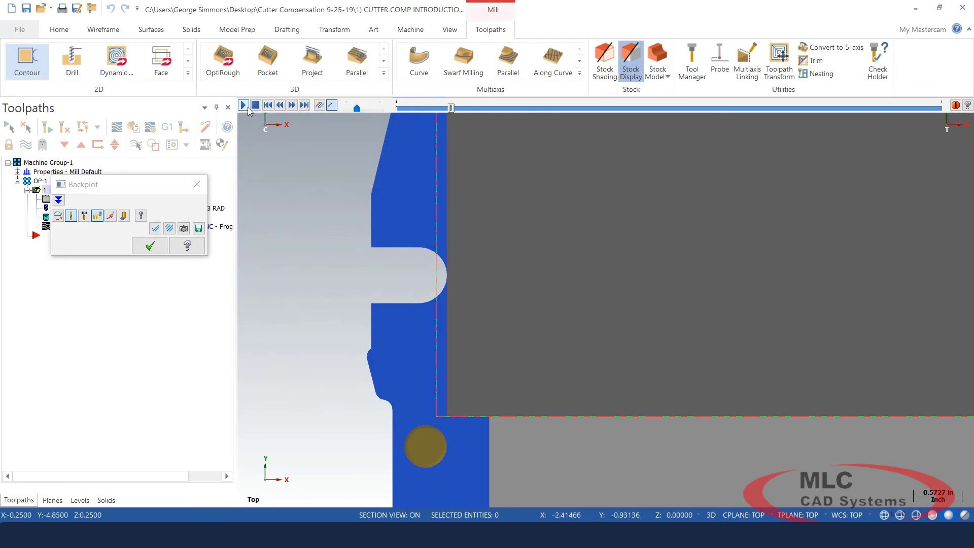
{"action": "left_click", "coordinate": [243, 106]}
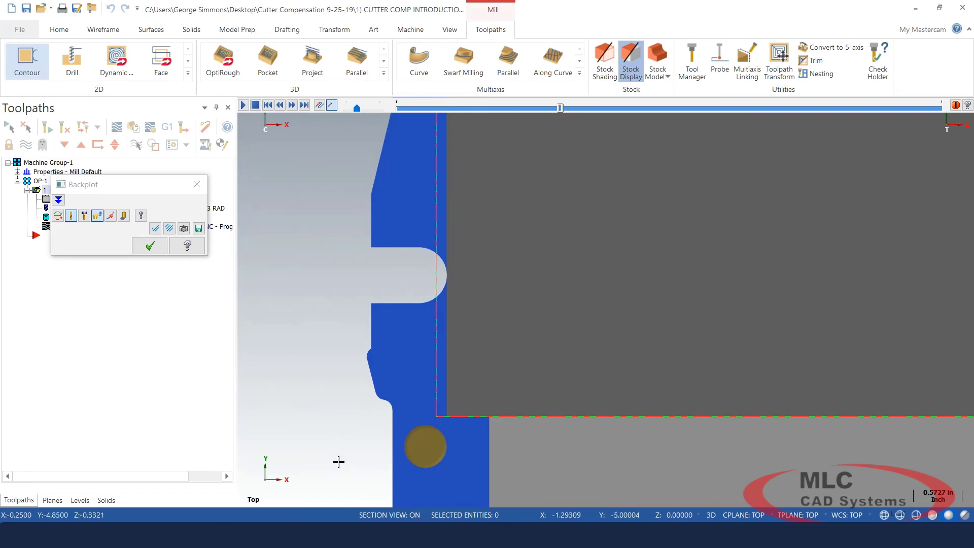
{"action": "left_click_drag", "start_coordinate": [358, 107], "coordinate": [369, 109]}
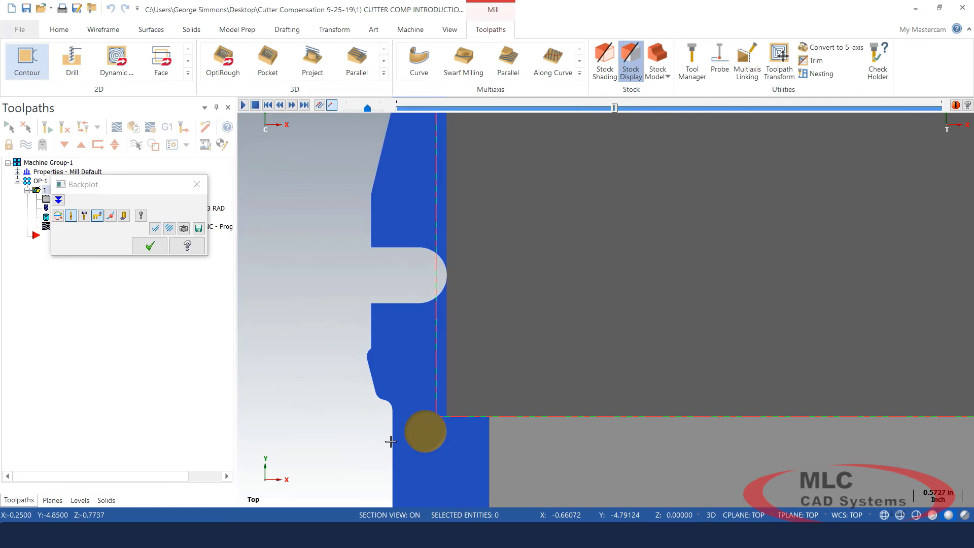
{"action": "scroll", "coordinate": [387, 378], "scroll_direction": "down", "scroll_amount": 3}
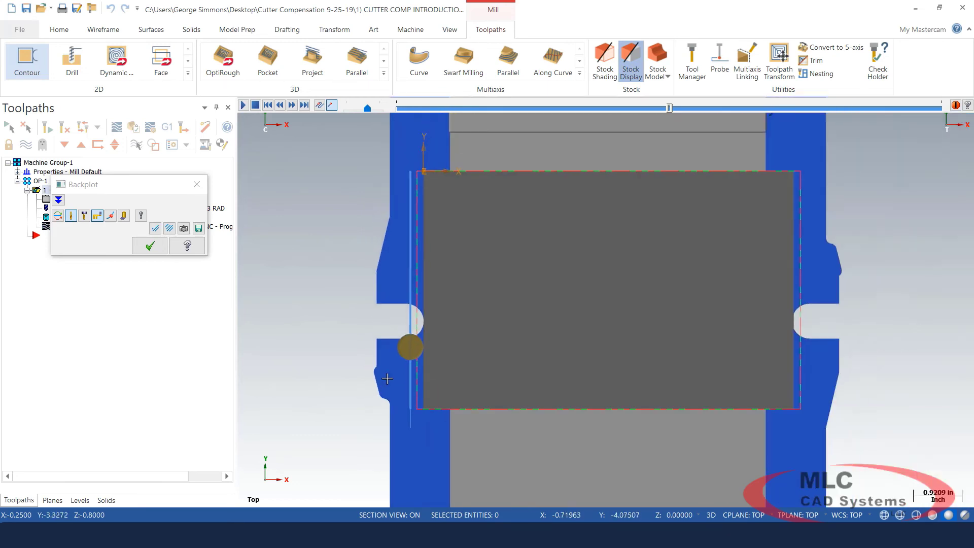
{"action": "scroll", "coordinate": [387, 155], "scroll_direction": "up", "scroll_amount": 3}
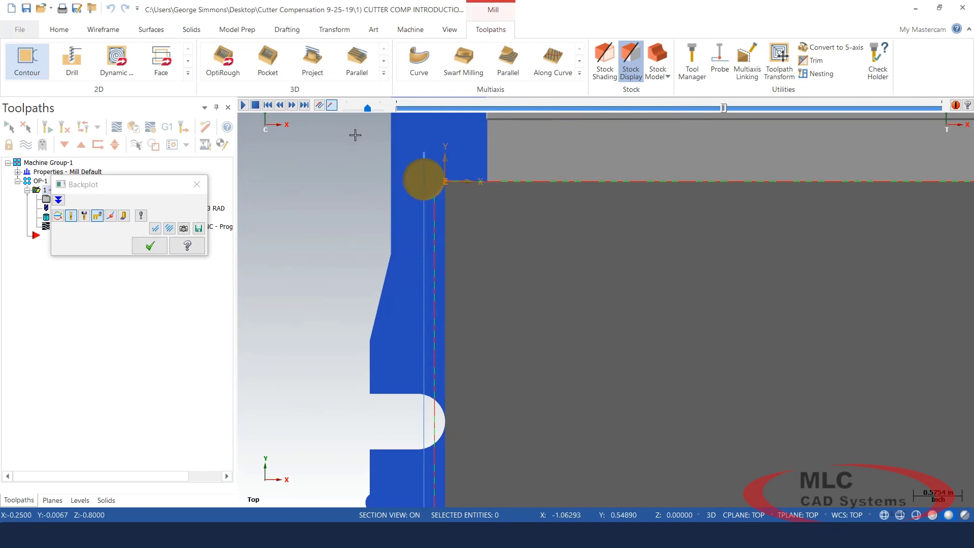
{"action": "left_click", "coordinate": [147, 246]}
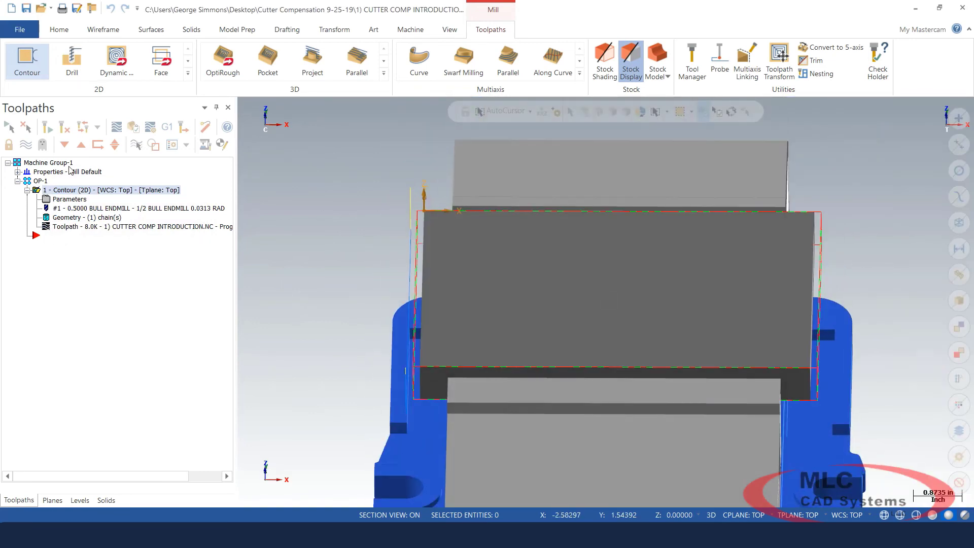
Step: Post the extended contour operation to the .NC file with overwrite and edit enabled, reloading the file in the editor
{"action": "left_click", "coordinate": [167, 127]}
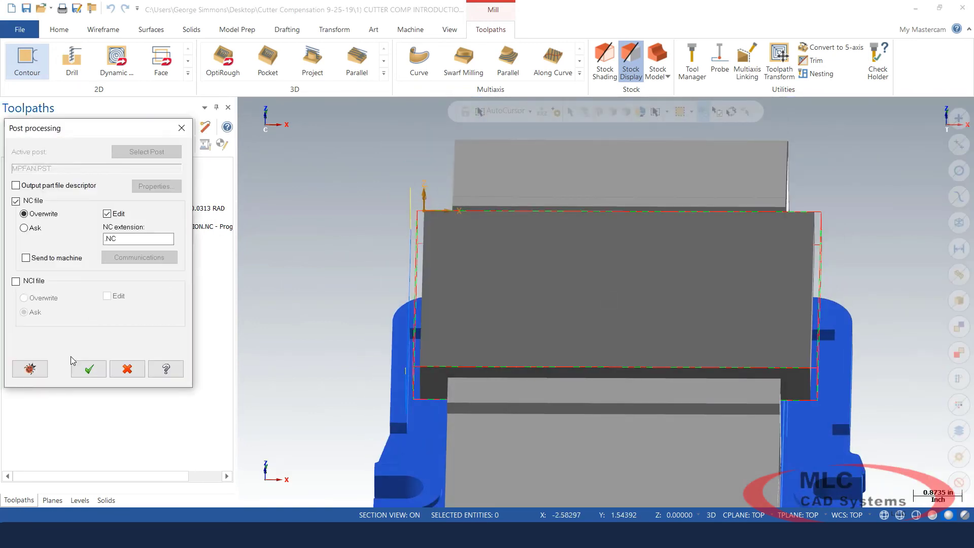
{"action": "left_click", "coordinate": [88, 369]}
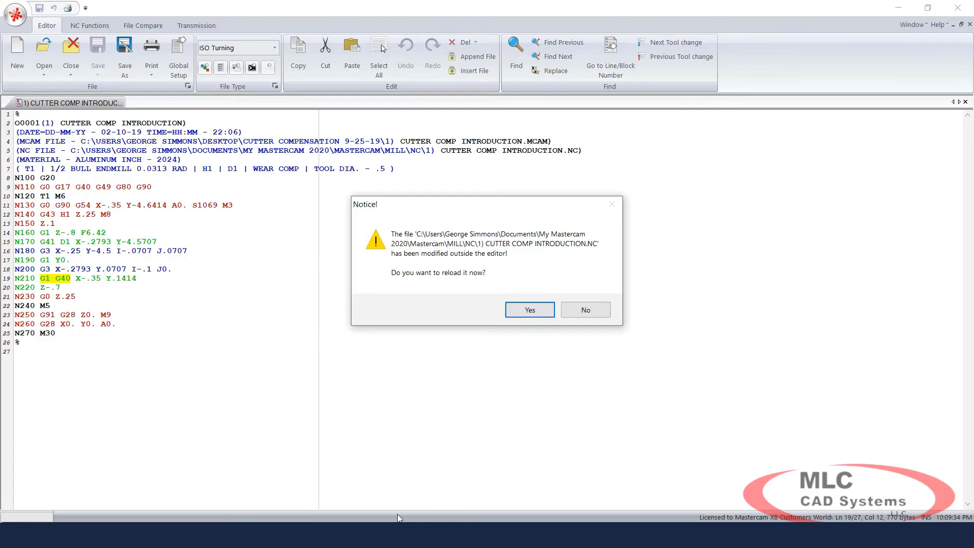
{"action": "left_click", "coordinate": [521, 311]}
Step: Examine the reposted code's X approach position, plunge line N160 and G40 cancellation in line N190, and close the editor
{"action": "left_click_drag", "start_coordinate": [95, 205], "coordinate": [122, 206]}
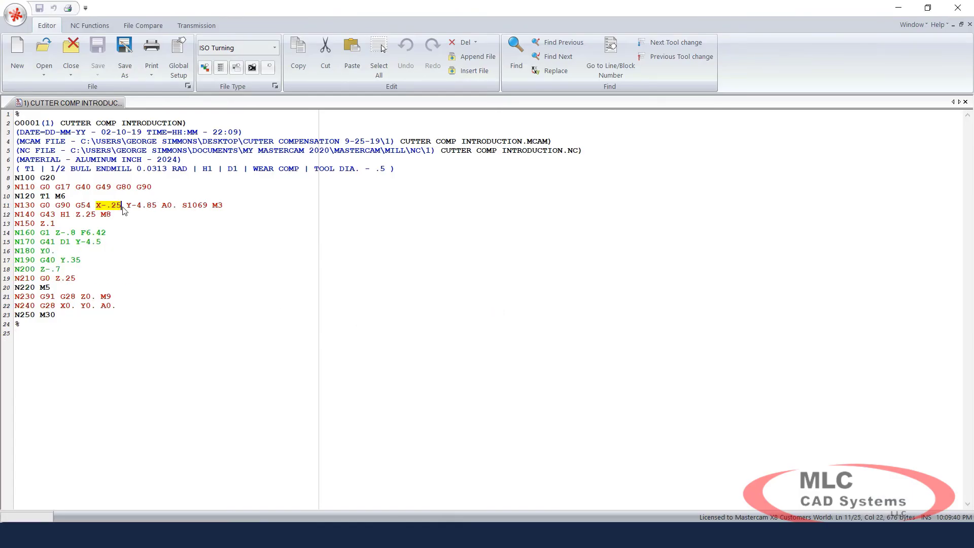
{"action": "left_click", "coordinate": [45, 233]}
{"action": "left_click", "coordinate": [51, 260]}
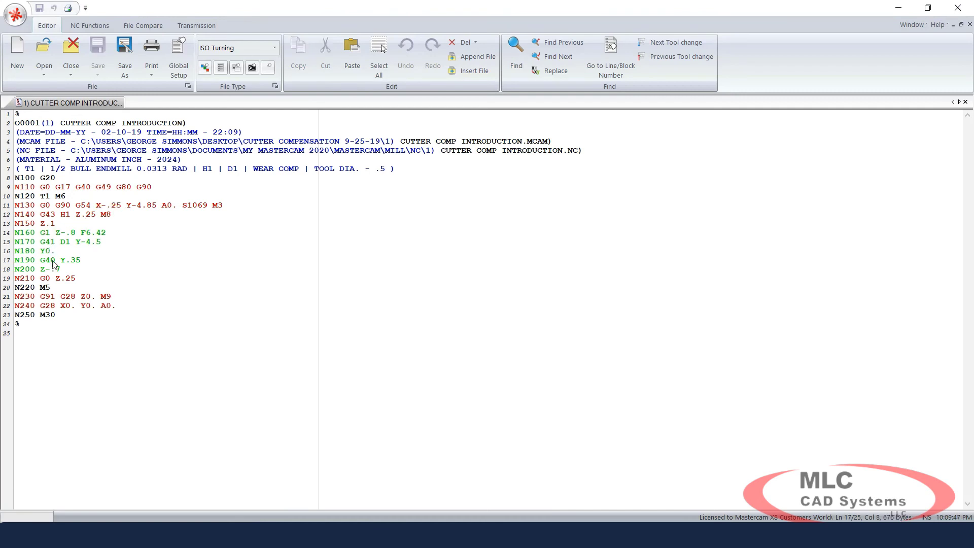
{"action": "left_click", "coordinate": [958, 8]}
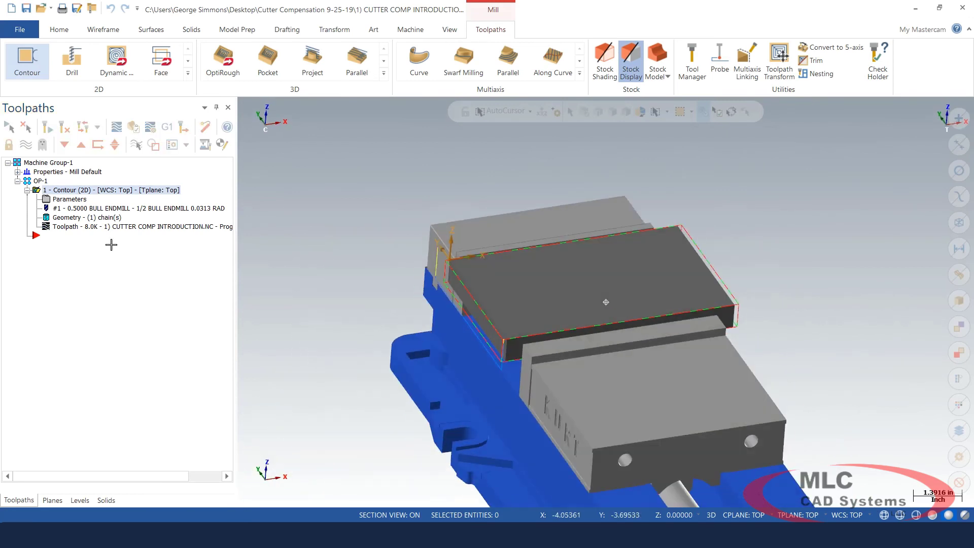
Step: Set the contour operation's compensation type to Control in the cut parameters, accepting that the lead in/out gouge check is turned off
{"action": "left_click", "coordinate": [81, 199]}
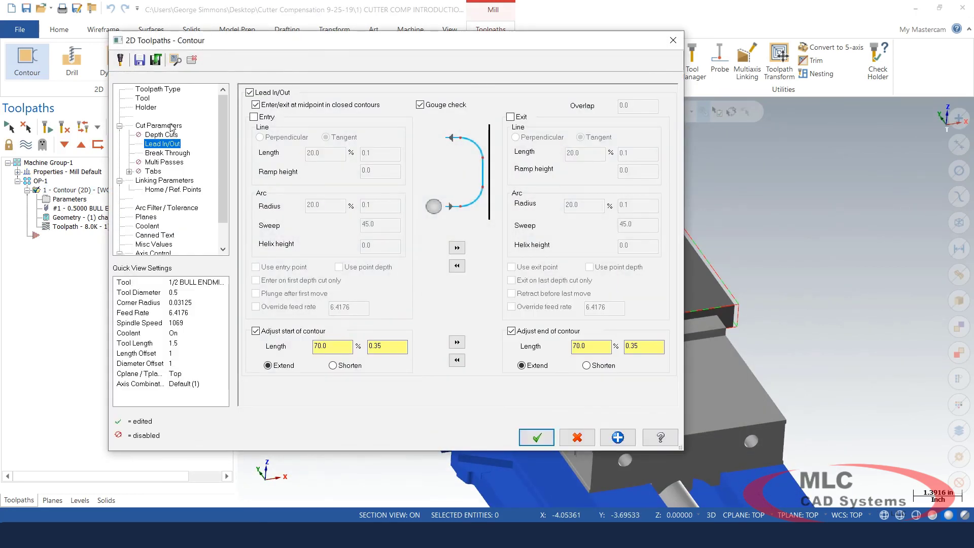
{"action": "left_click", "coordinate": [172, 125]}
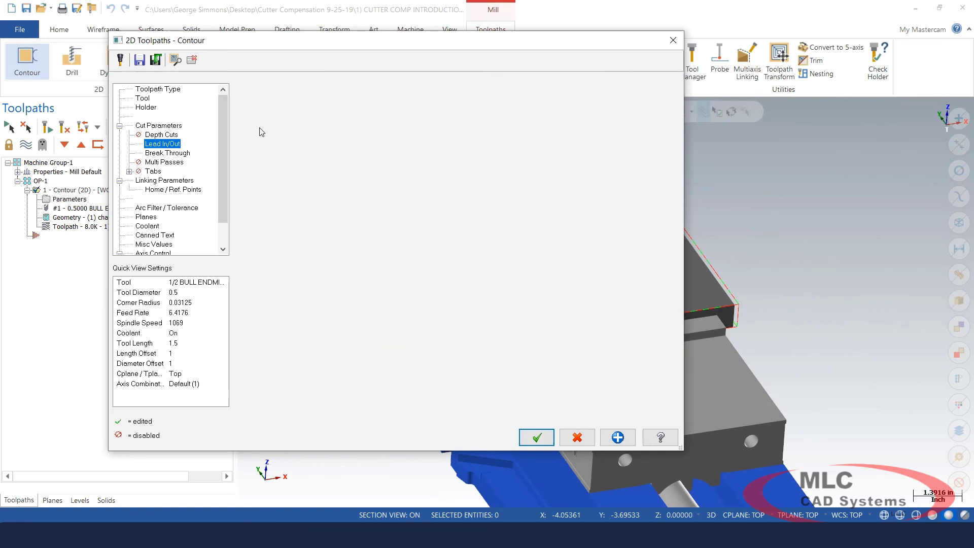
{"action": "left_click", "coordinate": [415, 116]}
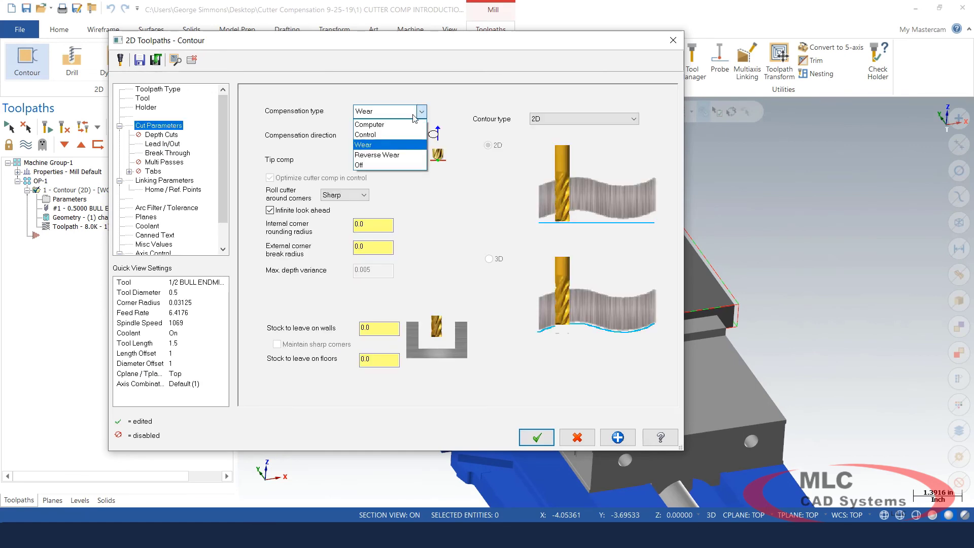
{"action": "left_click", "coordinate": [380, 135]}
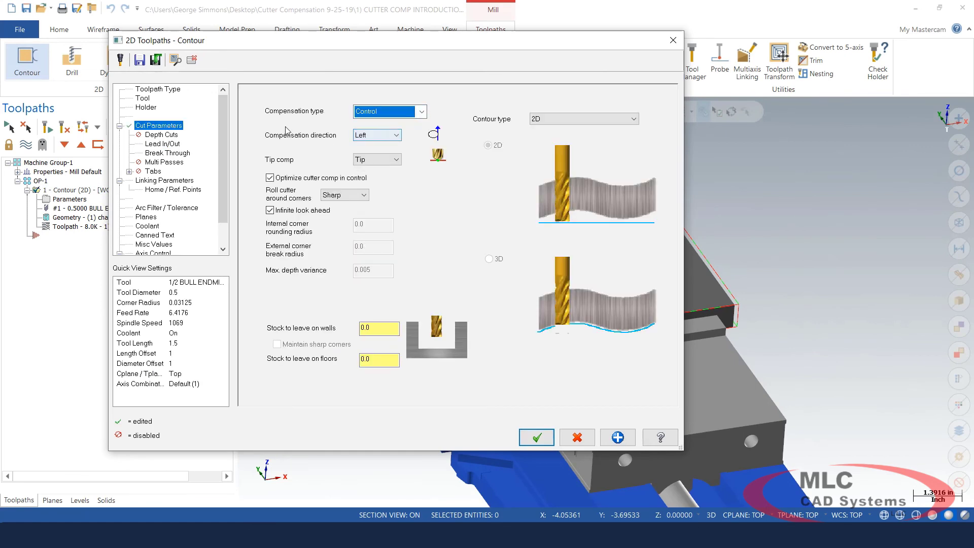
{"action": "left_click", "coordinate": [537, 437]}
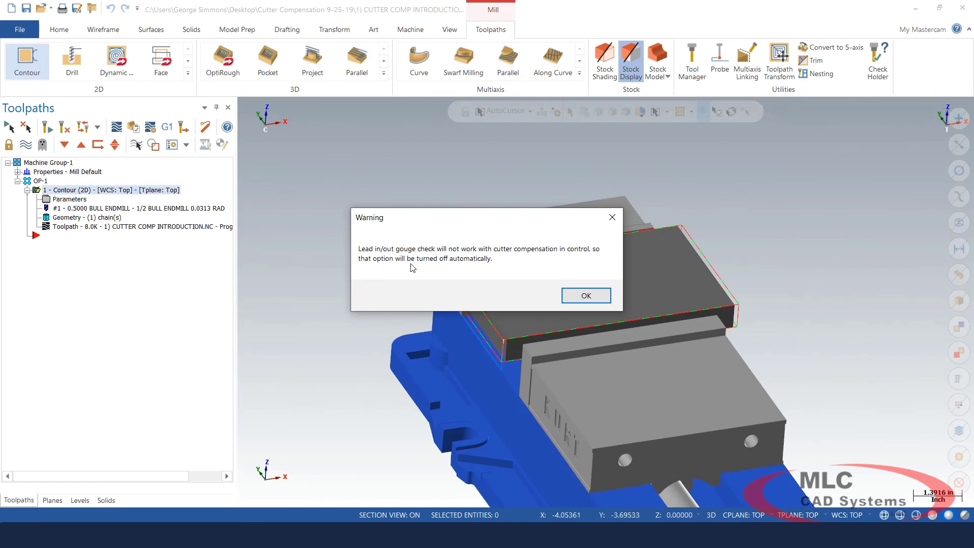
{"action": "left_click", "coordinate": [586, 297]}
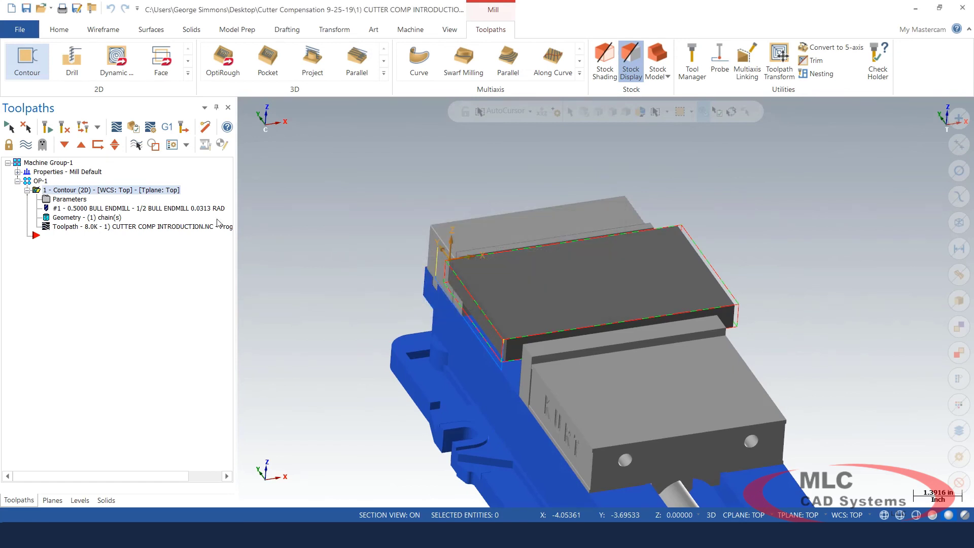
Step: Regenerate the contour operation with Control compensation and examine the toolpath's entry and exit around the stock's near corner
{"action": "left_click", "coordinate": [64, 129]}
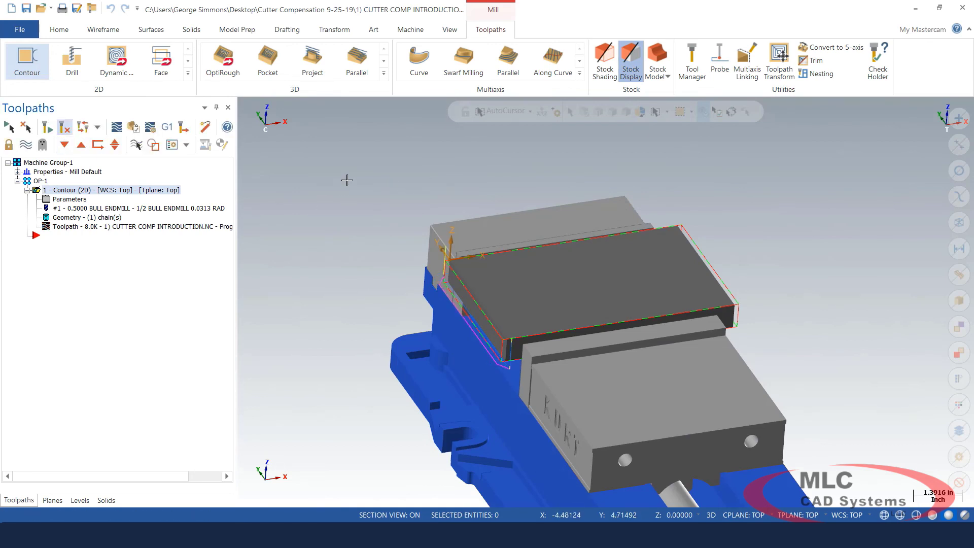
{"action": "scroll", "coordinate": [435, 196], "scroll_direction": "down", "scroll_amount": 1}
{"action": "scroll", "coordinate": [463, 386], "scroll_direction": "down", "scroll_amount": 1}
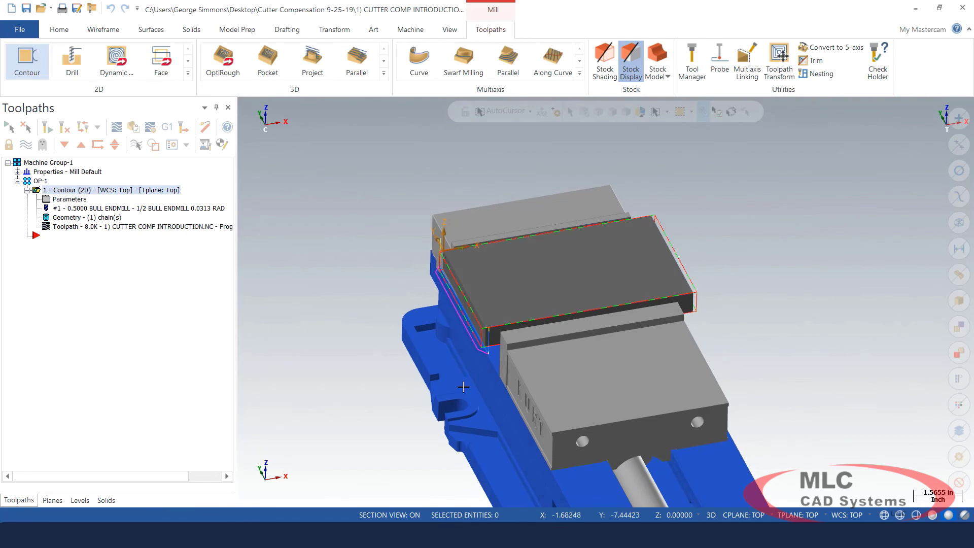
{"action": "scroll", "coordinate": [463, 386], "scroll_direction": "up", "scroll_amount": 5}
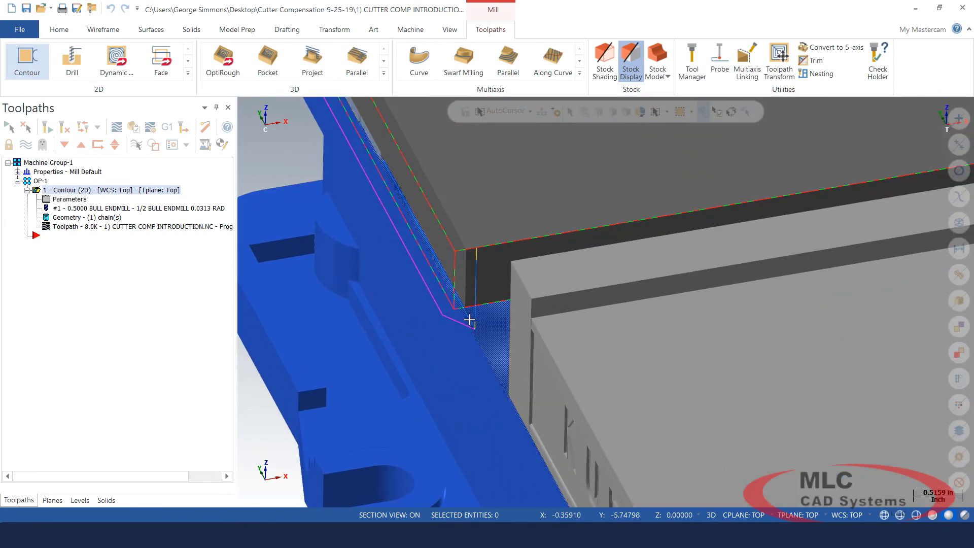
{"action": "scroll", "coordinate": [461, 342], "scroll_direction": "down", "scroll_amount": 3}
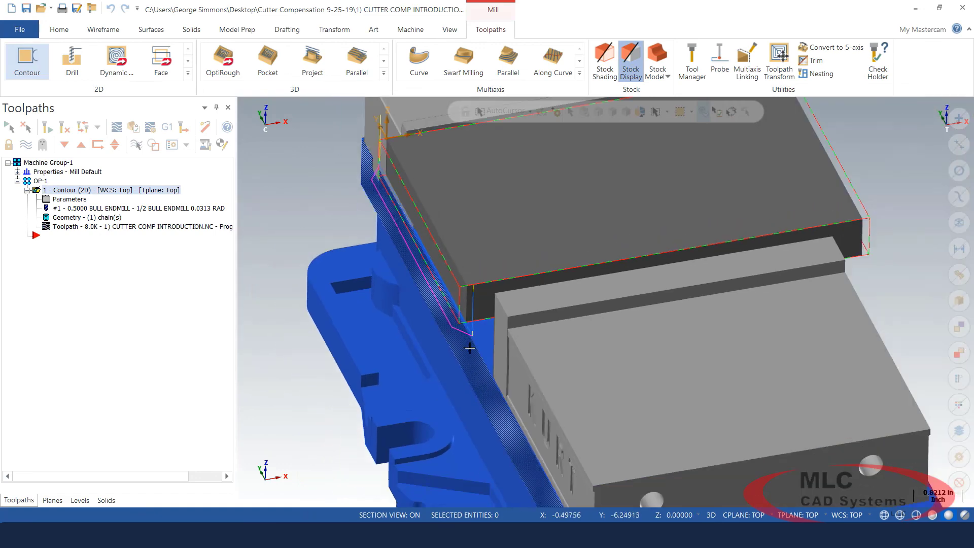
{"action": "middle_click_drag", "start_coordinate": [463, 347], "coordinate": [469, 329]}
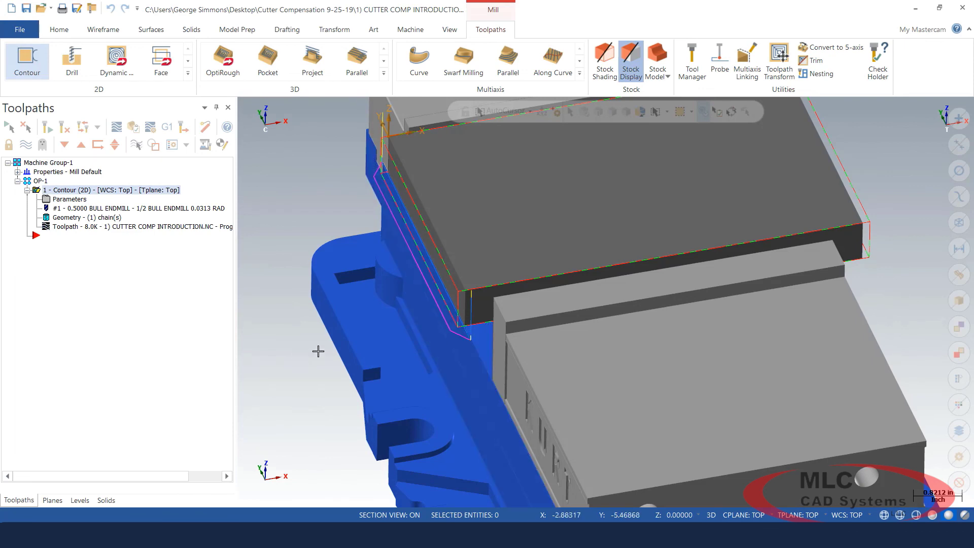
{"action": "scroll", "coordinate": [440, 354], "scroll_direction": "down", "scroll_amount": 2}
{"action": "scroll", "coordinate": [324, 372], "scroll_direction": "down", "scroll_amount": 1}
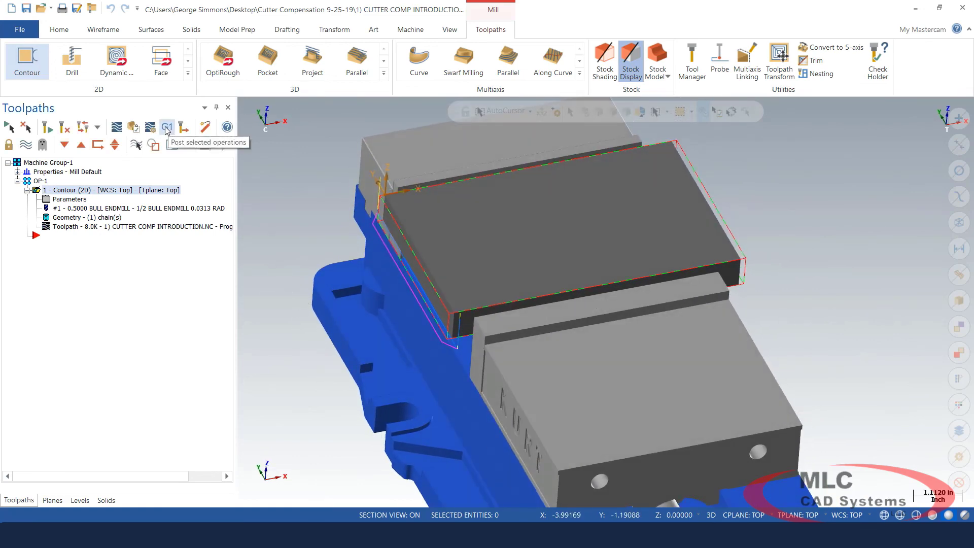
Step: Post the contour operation and examine the X and Y approach position in line N130 and the G41 D1 move in line N170
{"action": "left_click", "coordinate": [168, 128]}
{"action": "left_click", "coordinate": [87, 367]}
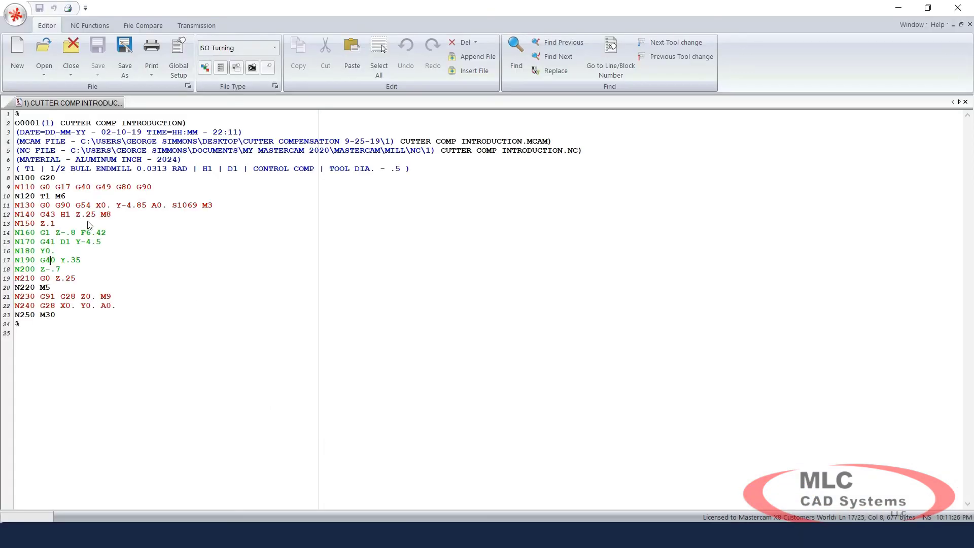
{"action": "left_click_drag", "start_coordinate": [96, 205], "coordinate": [110, 209]}
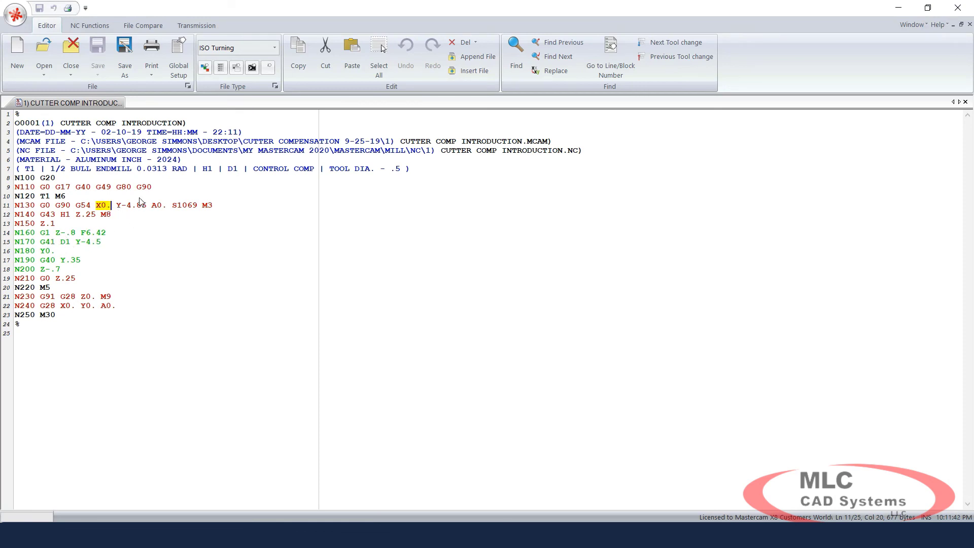
{"action": "left_click_drag", "start_coordinate": [116, 206], "coordinate": [146, 209]}
{"action": "left_click_drag", "start_coordinate": [75, 242], "coordinate": [101, 243]}
{"action": "left_click_drag", "start_coordinate": [41, 242], "coordinate": [102, 244]}
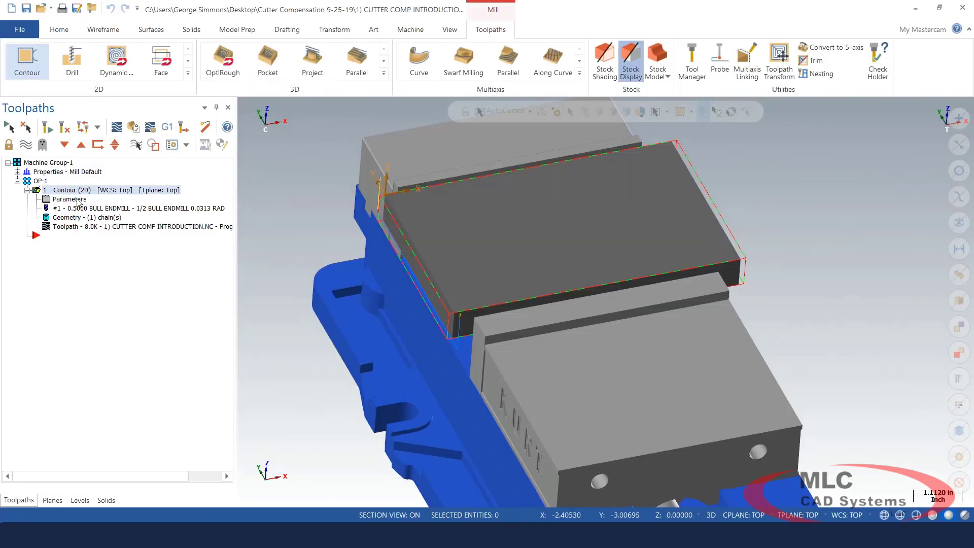
Step: Set the contour's start extension to 100%, copy it to the end of the contour, and regenerate the operation
{"action": "left_click", "coordinate": [77, 199]}
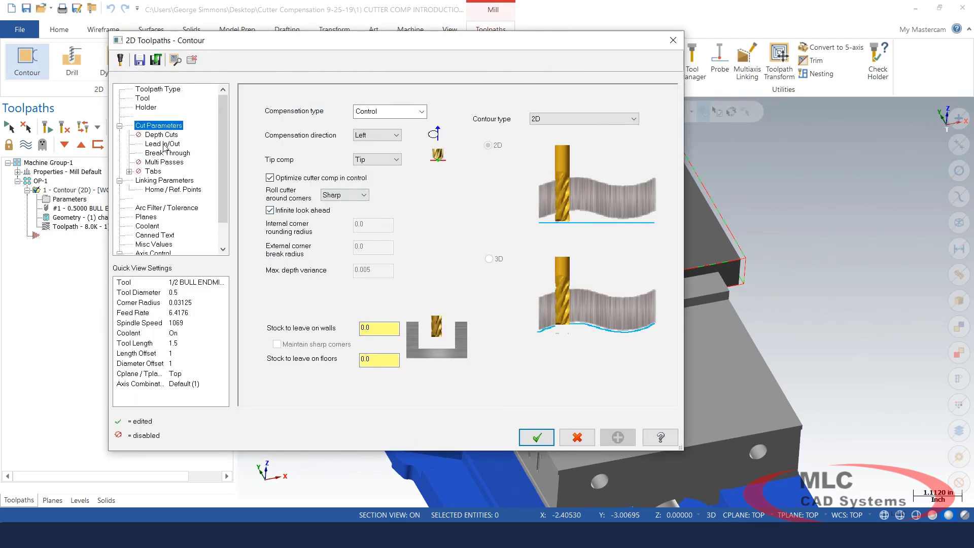
{"action": "left_click", "coordinate": [171, 145]}
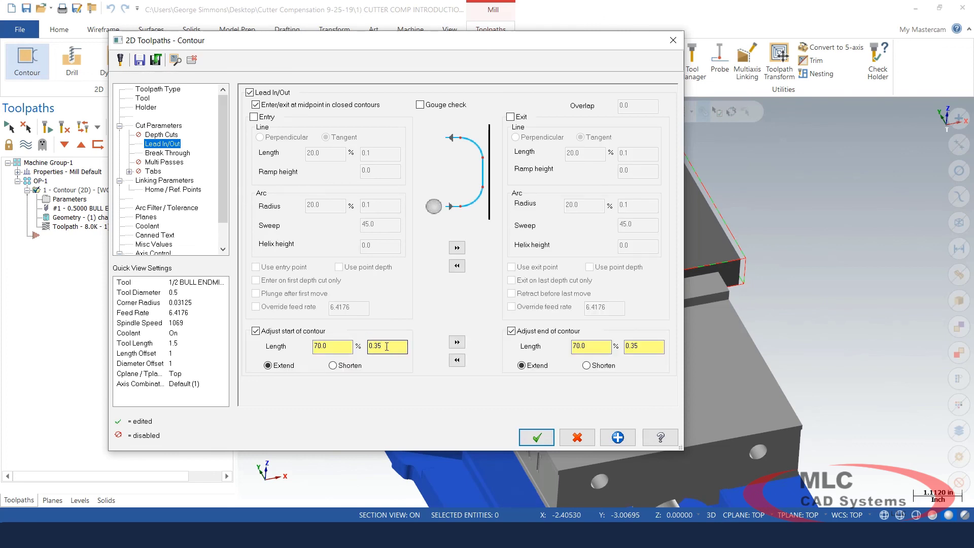
{"action": "double_click", "coordinate": [328, 346]}
{"action": "type", "text": "100"}
{"action": "left_click", "coordinate": [456, 342]}
{"action": "left_click", "coordinate": [537, 437]}
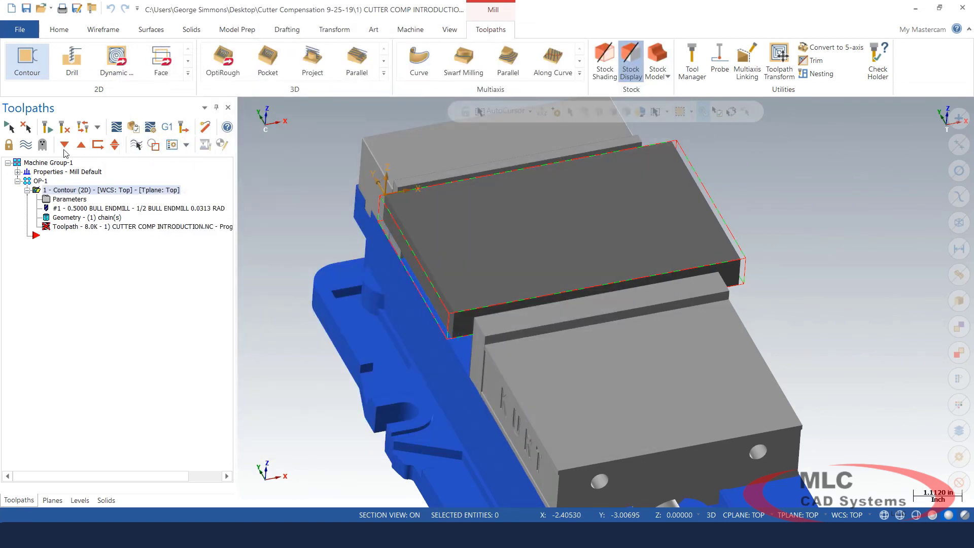
{"action": "left_click", "coordinate": [64, 127]}
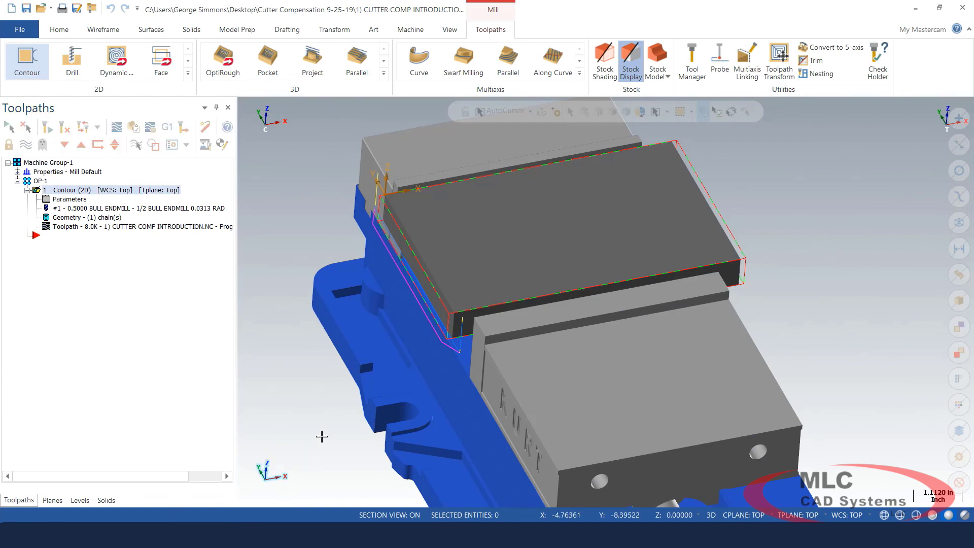
{"action": "scroll", "coordinate": [318, 308], "scroll_direction": "down", "scroll_amount": 2}
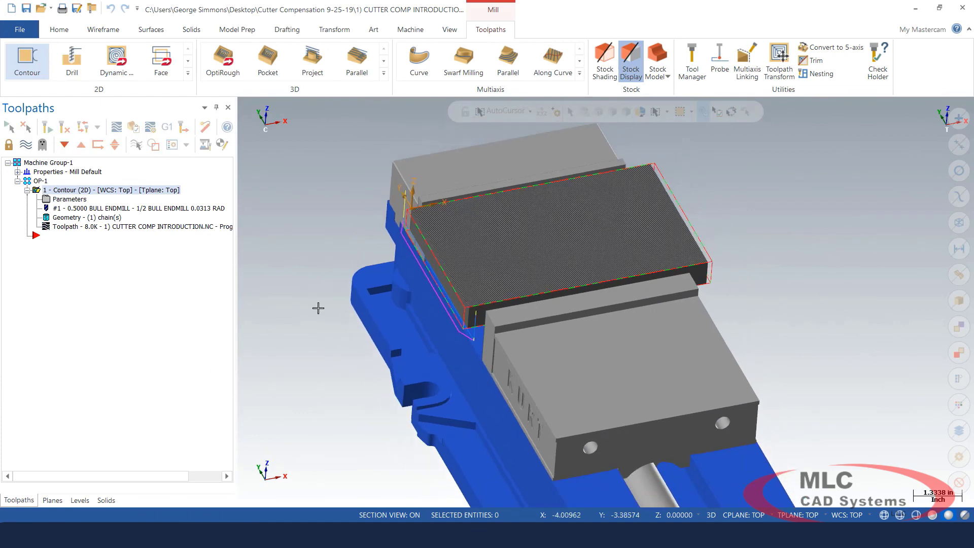